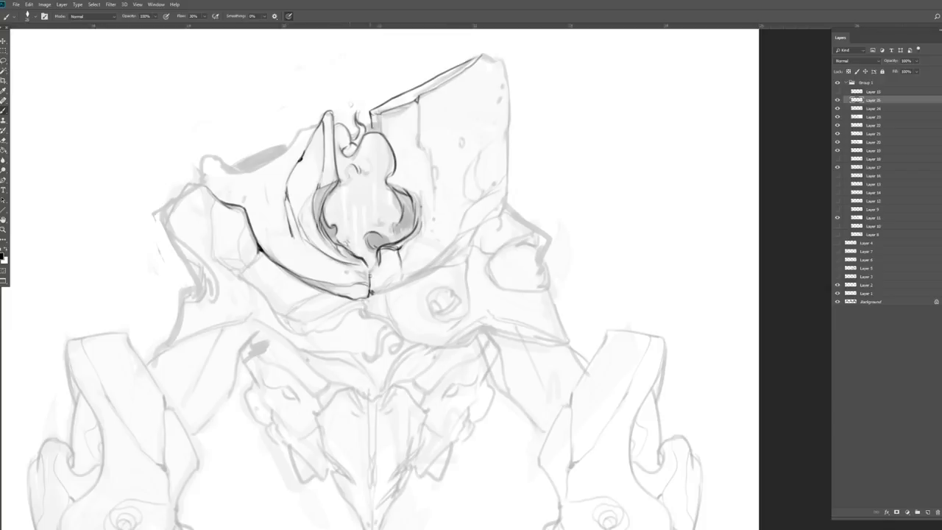
Ink the curved collar and the tall hood plate around the head over the sketch, including their inner panels and pits
{"action": "left_click_drag", "start_coordinate": [303, 133], "coordinate": [208, 184]}
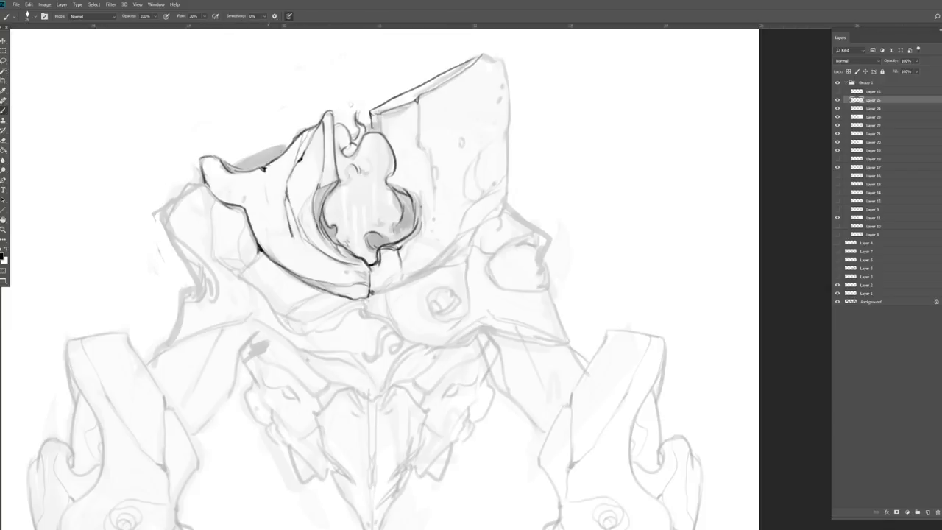
{"action": "left_click_drag", "start_coordinate": [417, 100], "coordinate": [431, 234]}
{"action": "left_click", "coordinate": [460, 142]}
{"action": "mouse_move", "coordinate": [483, 54]}
{"action": "left_mouse_down"}
{"action": "mouse_move", "coordinate": [508, 169]}
{"action": "mouse_move", "coordinate": [455, 237]}
{"action": "mouse_move", "coordinate": [371, 294]}
{"action": "left_mouse_up"}
{"action": "left_click_drag", "start_coordinate": [506, 127], "coordinate": [469, 206]}
{"action": "left_click_drag", "start_coordinate": [213, 197], "coordinate": [238, 258]}
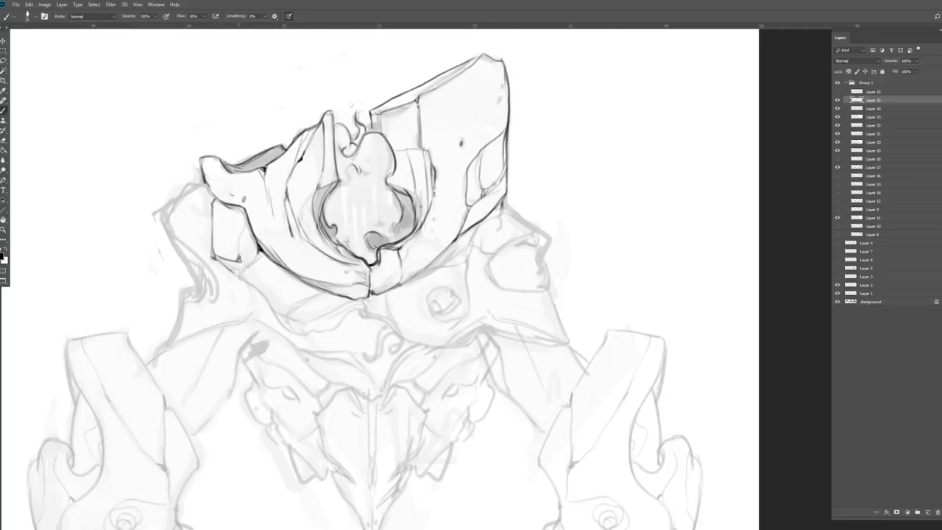
Ink the jagged shoulder guard beside the collar and the chest plate directly beneath the collar
{"action": "mouse_move", "coordinate": [184, 181]}
{"action": "left_mouse_down"}
{"action": "mouse_move", "coordinate": [167, 230]}
{"action": "mouse_move", "coordinate": [203, 279]}
{"action": "left_mouse_up"}
{"action": "left_click_drag", "start_coordinate": [190, 222], "coordinate": [211, 278]}
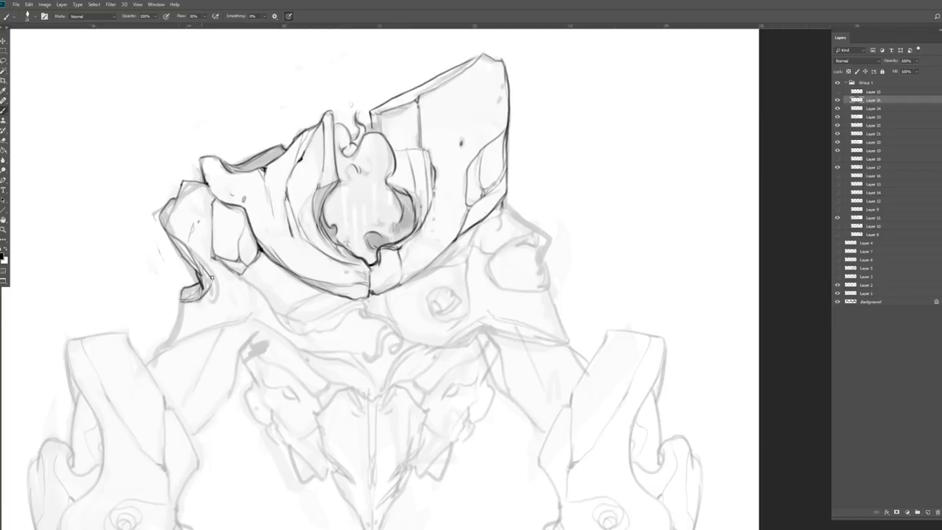
{"action": "left_click_drag", "start_coordinate": [455, 243], "coordinate": [405, 154]}
{"action": "mouse_move", "coordinate": [188, 184]}
{"action": "left_mouse_down"}
{"action": "mouse_move", "coordinate": [277, 238]}
{"action": "mouse_move", "coordinate": [315, 220]}
{"action": "left_mouse_up"}
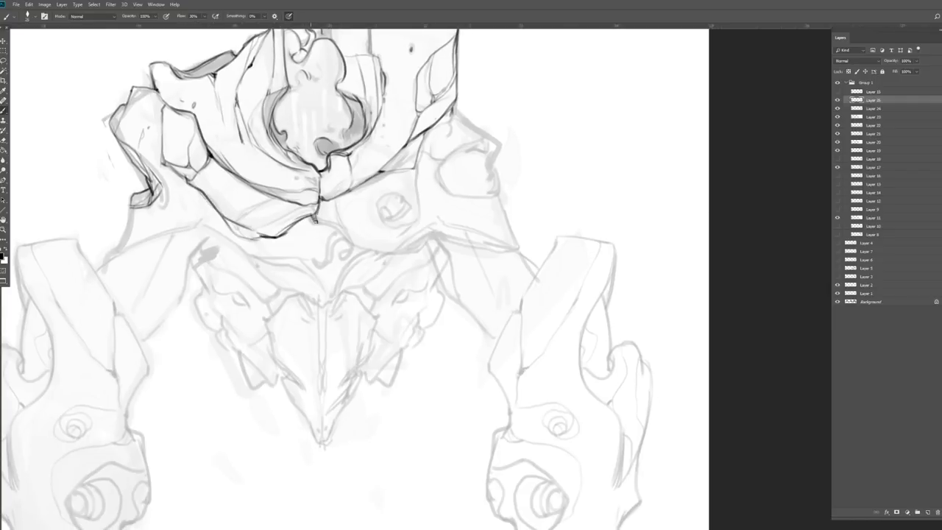
{"action": "left_click_drag", "start_coordinate": [304, 258], "coordinate": [337, 301]}
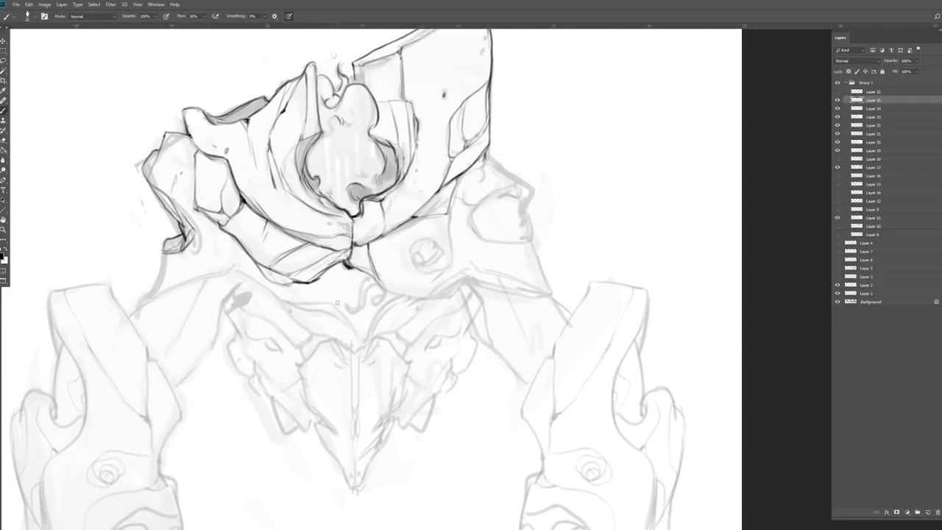
Ink the shoulder guard's lower flap, the upper arm and the inner edge of the adjoining forearm
{"action": "mouse_move", "coordinate": [167, 240]}
{"action": "left_mouse_down"}
{"action": "mouse_move", "coordinate": [134, 315]}
{"action": "mouse_move", "coordinate": [236, 265]}
{"action": "left_mouse_up"}
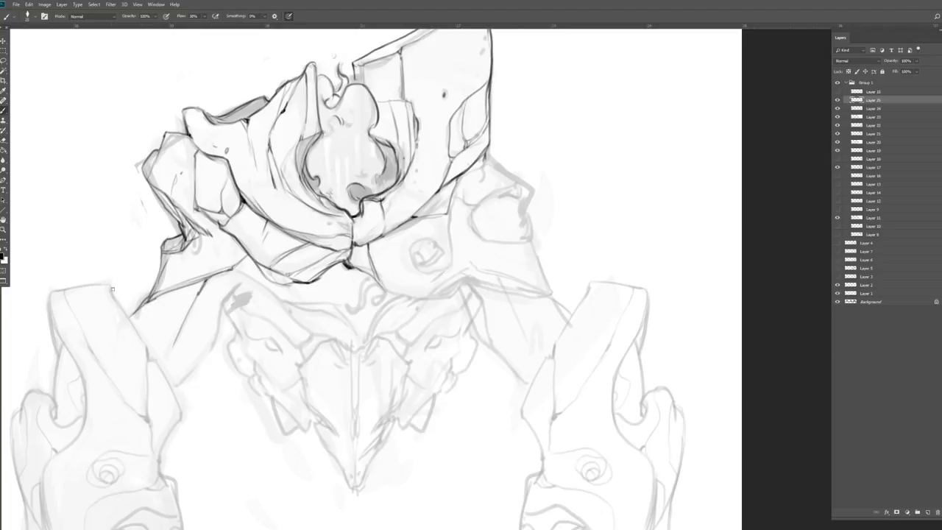
{"action": "left_click_drag", "start_coordinate": [149, 359], "coordinate": [147, 425]}
{"action": "left_click_drag", "start_coordinate": [150, 357], "coordinate": [183, 416]}
{"action": "left_click_drag", "start_coordinate": [243, 278], "coordinate": [208, 351]}
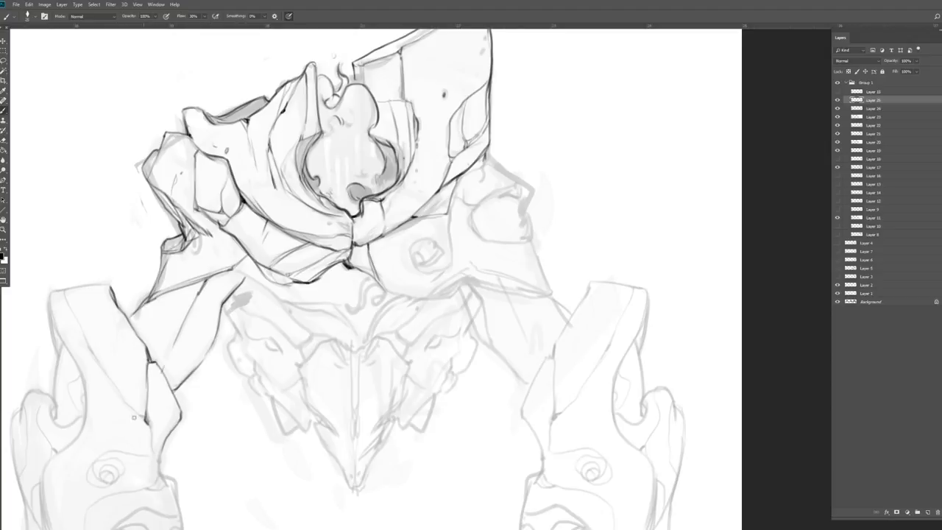
Ink the opposite shoulder cap and the chest plate with the spiral hole
{"action": "left_click_drag", "start_coordinate": [368, 280], "coordinate": [365, 303]}
{"action": "left_click_drag", "start_coordinate": [480, 187], "coordinate": [532, 219]}
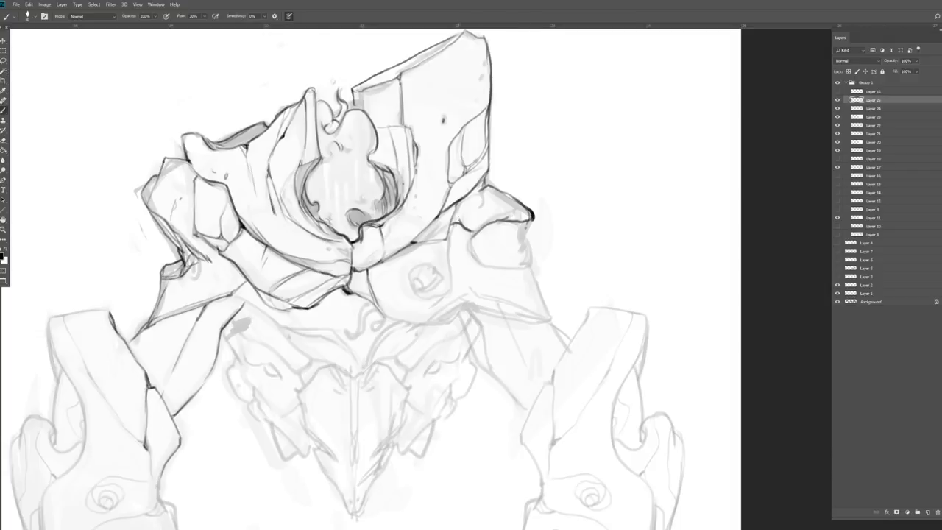
{"action": "left_click_drag", "start_coordinate": [448, 240], "coordinate": [446, 289]}
{"action": "mouse_move", "coordinate": [441, 273]}
{"action": "left_mouse_down"}
{"action": "mouse_move", "coordinate": [421, 289]}
{"action": "mouse_move", "coordinate": [430, 298]}
{"action": "mouse_move", "coordinate": [412, 319]}
{"action": "left_mouse_up"}
Ink the V-shaped abdomen plates with their curl ornament and the pointed central spike below them
{"action": "left_click_drag", "start_coordinate": [251, 304], "coordinate": [350, 340]}
{"action": "left_click_drag", "start_coordinate": [239, 331], "coordinate": [310, 369]}
{"action": "mouse_move", "coordinate": [367, 375]}
{"action": "left_mouse_down"}
{"action": "mouse_move", "coordinate": [425, 324]}
{"action": "mouse_move", "coordinate": [405, 273]}
{"action": "left_mouse_up"}
{"action": "left_click_drag", "start_coordinate": [337, 324], "coordinate": [339, 464]}
{"action": "left_click_drag", "start_coordinate": [293, 382], "coordinate": [335, 466]}
{"action": "left_click_drag", "start_coordinate": [390, 341], "coordinate": [338, 463]}
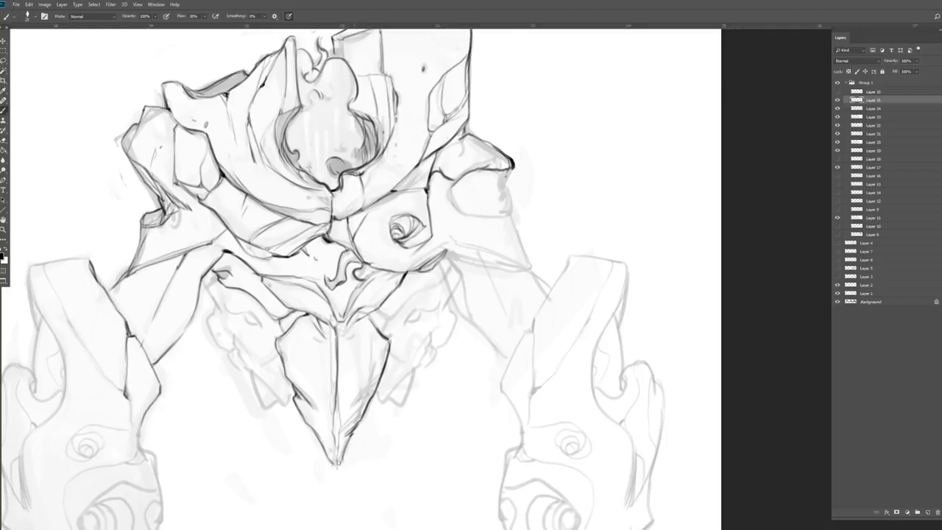
Ink the skull-like side plate next to the central spike, including its eye-shaped hole and ragged edge
{"action": "mouse_move", "coordinate": [209, 276]}
{"action": "left_mouse_down"}
{"action": "mouse_move", "coordinate": [243, 361]}
{"action": "mouse_move", "coordinate": [287, 401]}
{"action": "left_mouse_up"}
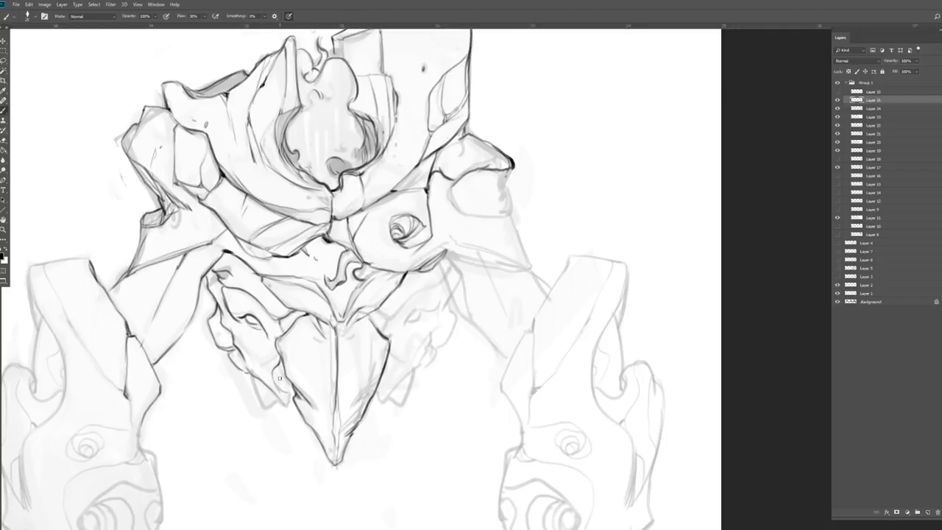
{"action": "left_click_drag", "start_coordinate": [368, 326], "coordinate": [382, 311]}
{"action": "mouse_move", "coordinate": [416, 390]}
{"action": "left_mouse_down"}
{"action": "mouse_move", "coordinate": [309, 383]}
{"action": "mouse_move", "coordinate": [515, 368]}
{"action": "mouse_move", "coordinate": [221, 353]}
{"action": "mouse_move", "coordinate": [9, 130]}
{"action": "left_mouse_up"}
{"action": "key", "text": "b"}
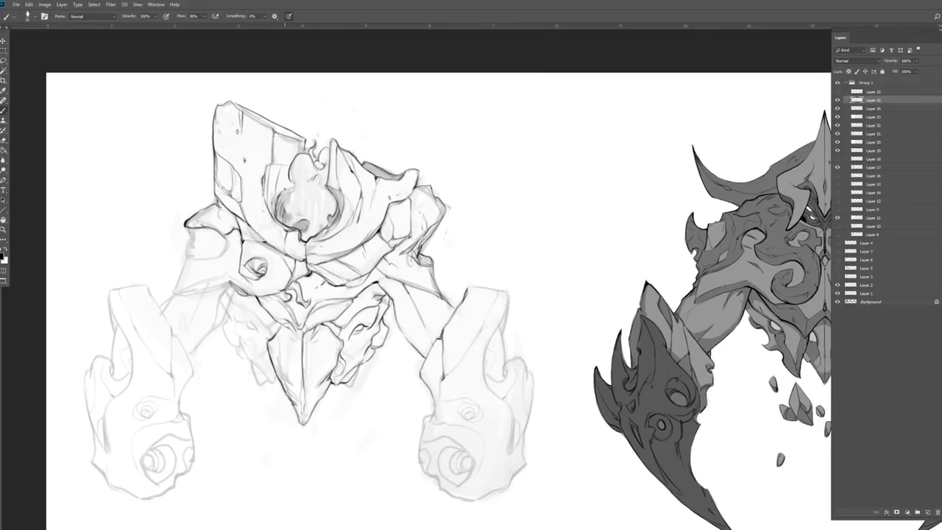
Ink the hood's outer rim, the remaining shoulder flap and the sketched forearm with its fist, spirals and chipped edges
{"action": "left_click_drag", "start_coordinate": [203, 111], "coordinate": [213, 202]}
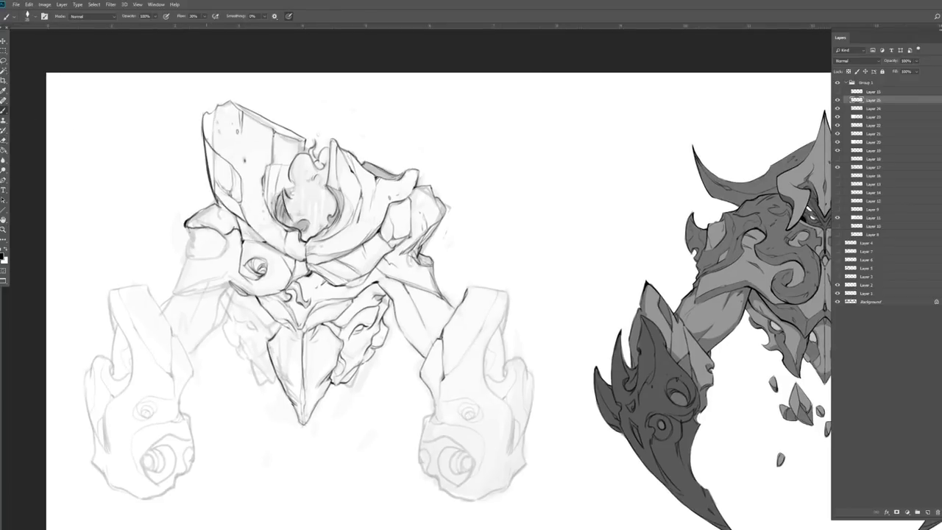
{"action": "mouse_move", "coordinate": [196, 256]}
{"action": "left_mouse_down"}
{"action": "mouse_move", "coordinate": [175, 294]}
{"action": "mouse_move", "coordinate": [234, 267]}
{"action": "left_mouse_up"}
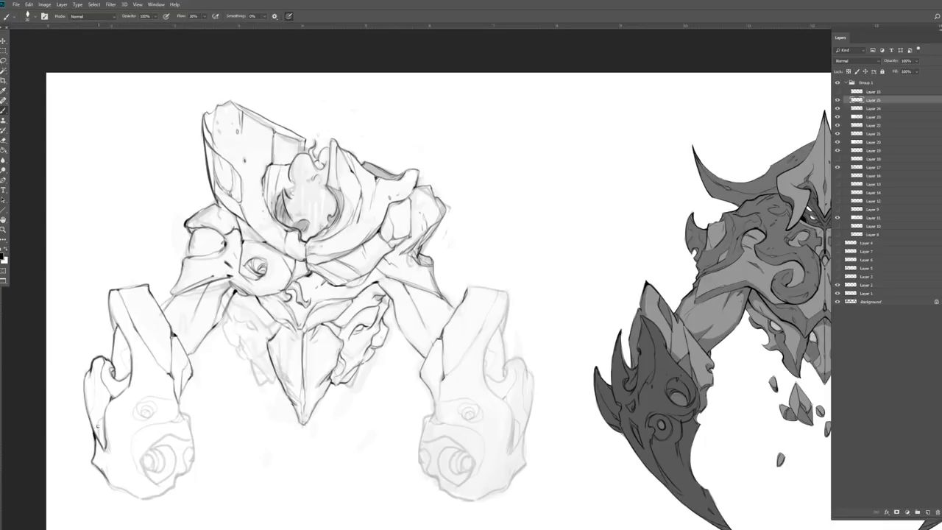
{"action": "left_click_drag", "start_coordinate": [184, 508], "coordinate": [227, 464]}
{"action": "mouse_move", "coordinate": [144, 409]}
{"action": "left_mouse_down"}
{"action": "mouse_move", "coordinate": [161, 433]}
{"action": "mouse_move", "coordinate": [230, 417]}
{"action": "mouse_move", "coordinate": [188, 404]}
{"action": "left_mouse_up"}
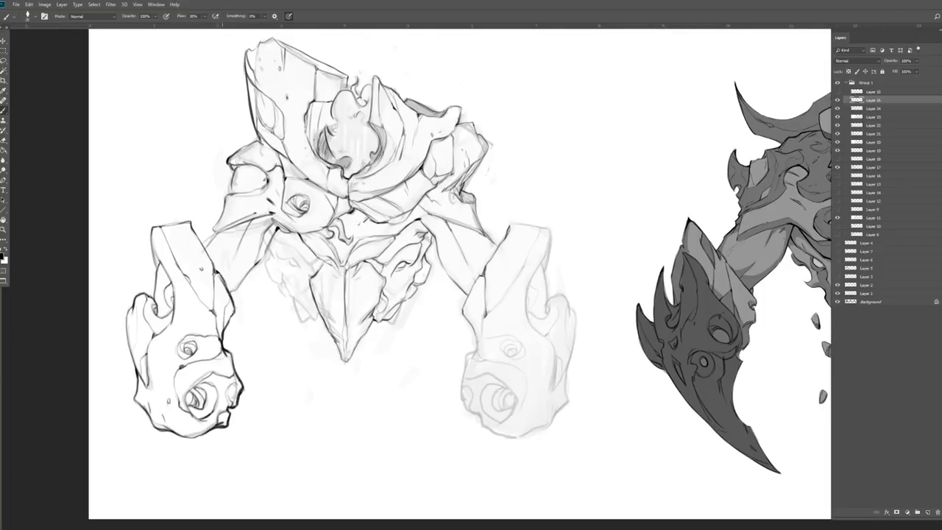
Duplicate the inked forearm and fist and place the copy mirrored over the opposite arm's sketch
{"action": "key", "text": "m"}
{"action": "left_click_drag", "start_coordinate": [118, 213], "coordinate": [246, 471]}
{"action": "key", "text": "ctrl+j"}
{"action": "key", "text": "ctrl+t"}
{"action": "mouse_move", "coordinate": [184, 346]}
{"action": "left_mouse_down"}
{"action": "mouse_move", "coordinate": [581, 323]}
{"action": "mouse_move", "coordinate": [533, 341]}
{"action": "left_mouse_up"}
{"action": "key", "text": "Return"}
{"action": "key", "text": "b"}
{"action": "key", "text": "b"}
Duplicate the inked skull-like side plate, mirror it to the other side of the spike and clean up the join
{"action": "key", "text": "m"}
{"action": "left_click_drag", "start_coordinate": [365, 225], "coordinate": [437, 341]}
{"action": "key", "text": "ctrl+j"}
{"action": "key", "text": "ctrl+t"}
{"action": "left_click_drag", "start_coordinate": [401, 283], "coordinate": [298, 280]}
{"action": "key", "text": "Return"}
{"action": "key", "text": "e"}
{"action": "key", "text": "b"}
{"action": "left_click_drag", "start_coordinate": [268, 241], "coordinate": [141, 265]}
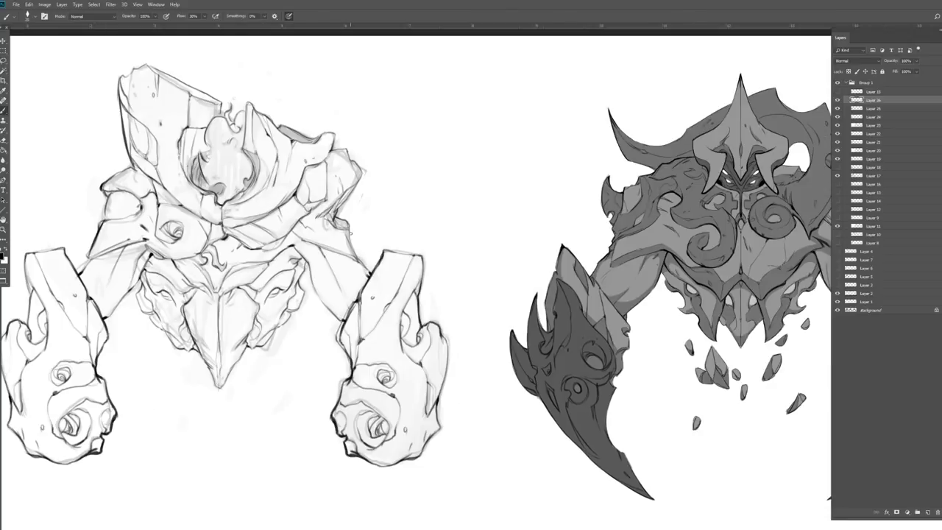
{"action": "left_click", "coordinate": [837, 100]}
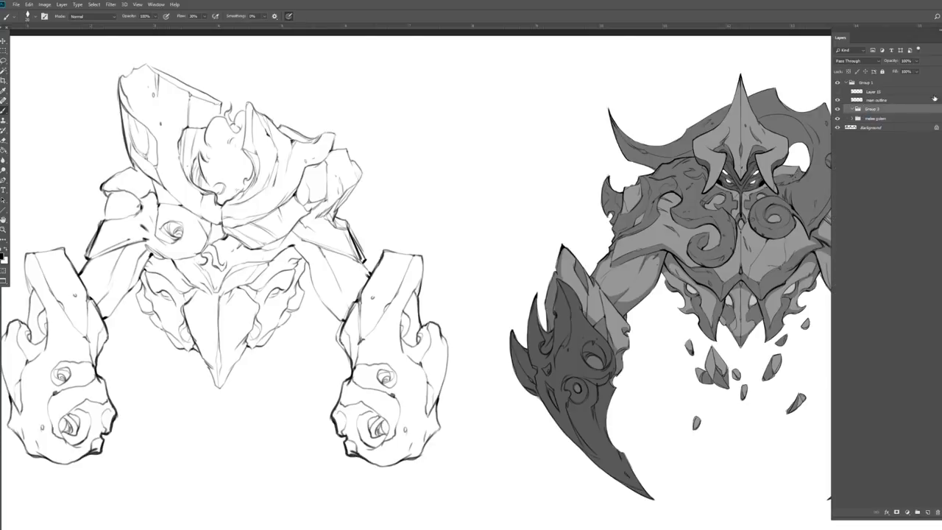
Add a layer beneath the outline and fill the whole golem silhouette with flat mid-grey
{"action": "left_click", "coordinate": [927, 511]}
{"action": "left_click_drag", "start_coordinate": [167, 234], "coordinate": [158, 293]}
{"action": "mouse_move", "coordinate": [101, 259]}
{"action": "left_mouse_down"}
{"action": "mouse_move", "coordinate": [84, 289]}
{"action": "mouse_move", "coordinate": [148, 242]}
{"action": "mouse_move", "coordinate": [110, 184]}
{"action": "mouse_move", "coordinate": [177, 221]}
{"action": "left_mouse_up"}
{"action": "left_click_drag", "start_coordinate": [147, 103], "coordinate": [235, 309]}
{"action": "left_click_drag", "start_coordinate": [41, 269], "coordinate": [59, 328]}
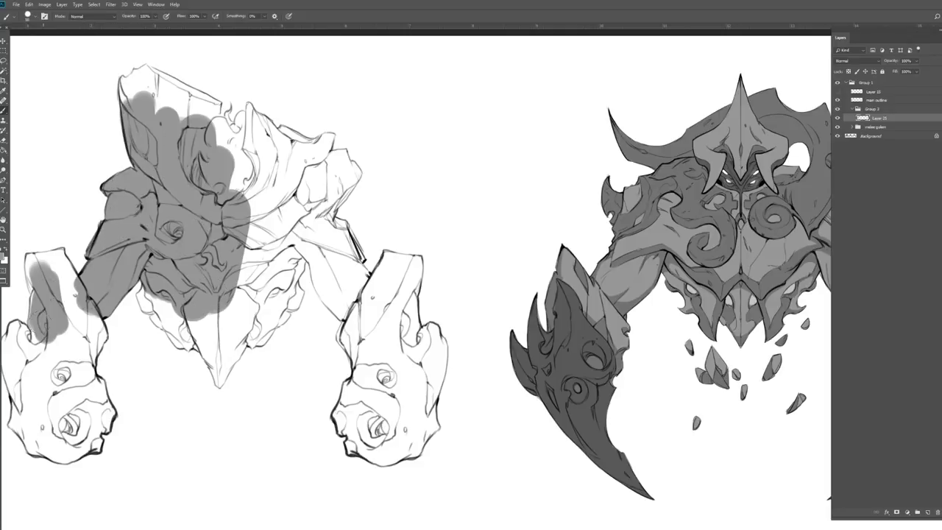
{"action": "left_click_drag", "start_coordinate": [45, 294], "coordinate": [89, 383]}
{"action": "left_click_drag", "start_coordinate": [74, 368], "coordinate": [244, 354]}
{"action": "mouse_move", "coordinate": [243, 243]}
{"action": "left_mouse_down"}
{"action": "mouse_move", "coordinate": [202, 287]}
{"action": "mouse_move", "coordinate": [188, 360]}
{"action": "left_mouse_up"}
{"action": "mouse_move", "coordinate": [184, 324]}
{"action": "left_mouse_down"}
{"action": "mouse_move", "coordinate": [217, 381]}
{"action": "mouse_move", "coordinate": [269, 305]}
{"action": "mouse_move", "coordinate": [273, 379]}
{"action": "mouse_move", "coordinate": [236, 442]}
{"action": "mouse_move", "coordinate": [258, 397]}
{"action": "left_mouse_up"}
{"action": "mouse_move", "coordinate": [309, 276]}
{"action": "left_mouse_down"}
{"action": "mouse_move", "coordinate": [346, 324]}
{"action": "mouse_move", "coordinate": [430, 272]}
{"action": "left_mouse_up"}
{"action": "mouse_move", "coordinate": [295, 62]}
{"action": "left_mouse_down"}
{"action": "mouse_move", "coordinate": [305, 88]}
{"action": "mouse_move", "coordinate": [364, 63]}
{"action": "mouse_move", "coordinate": [383, 111]}
{"action": "mouse_move", "coordinate": [412, 103]}
{"action": "mouse_move", "coordinate": [425, 184]}
{"action": "mouse_move", "coordinate": [457, 110]}
{"action": "mouse_move", "coordinate": [504, 151]}
{"action": "mouse_move", "coordinate": [527, 154]}
{"action": "mouse_move", "coordinate": [453, 295]}
{"action": "mouse_move", "coordinate": [508, 191]}
{"action": "mouse_move", "coordinate": [526, 236]}
{"action": "mouse_move", "coordinate": [508, 302]}
{"action": "mouse_move", "coordinate": [467, 284]}
{"action": "mouse_move", "coordinate": [383, 368]}
{"action": "mouse_move", "coordinate": [415, 335]}
{"action": "left_mouse_up"}
{"action": "mouse_move", "coordinate": [471, 294]}
{"action": "left_mouse_down"}
{"action": "mouse_move", "coordinate": [258, 272]}
{"action": "mouse_move", "coordinate": [309, 265]}
{"action": "left_mouse_up"}
{"action": "mouse_move", "coordinate": [372, 302]}
{"action": "left_mouse_down"}
{"action": "mouse_move", "coordinate": [368, 353]}
{"action": "mouse_move", "coordinate": [431, 236]}
{"action": "mouse_move", "coordinate": [375, 353]}
{"action": "mouse_move", "coordinate": [361, 420]}
{"action": "mouse_move", "coordinate": [438, 313]}
{"action": "mouse_move", "coordinate": [424, 438]}
{"action": "left_mouse_up"}
On a new layer, block in darker grey on the shoulder guards, chest plates and abdomen side plates
{"action": "key", "text": "ctrl+shift+alt+n"}
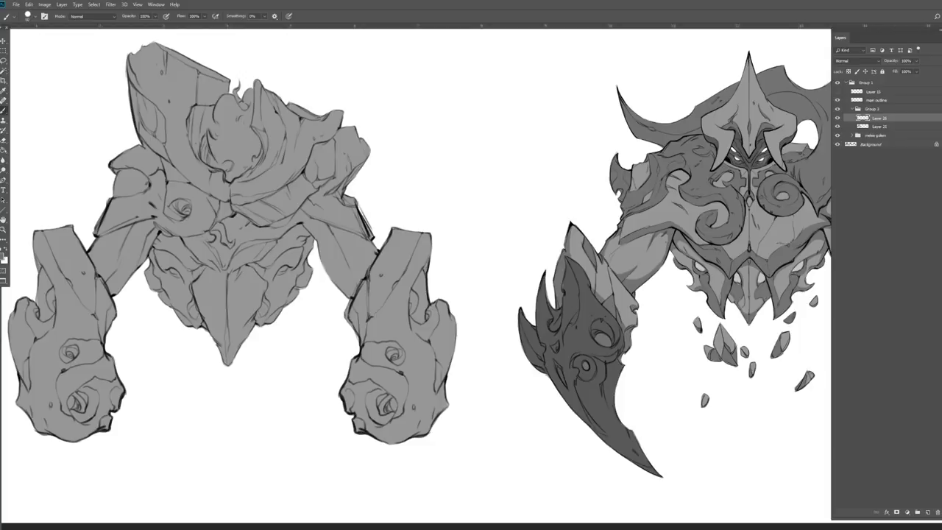
{"action": "mouse_move", "coordinate": [99, 232]}
{"action": "left_mouse_down"}
{"action": "mouse_move", "coordinate": [121, 158]}
{"action": "mouse_move", "coordinate": [158, 184]}
{"action": "mouse_move", "coordinate": [136, 217]}
{"action": "mouse_move", "coordinate": [180, 198]}
{"action": "mouse_move", "coordinate": [213, 221]}
{"action": "mouse_move", "coordinate": [295, 213]}
{"action": "mouse_move", "coordinate": [324, 151]}
{"action": "mouse_move", "coordinate": [356, 176]}
{"action": "mouse_move", "coordinate": [365, 228]}
{"action": "mouse_move", "coordinate": [346, 213]}
{"action": "left_mouse_up"}
{"action": "mouse_move", "coordinate": [164, 292]}
{"action": "left_mouse_down"}
{"action": "mouse_move", "coordinate": [205, 331]}
{"action": "mouse_move", "coordinate": [286, 309]}
{"action": "left_mouse_up"}
{"action": "left_click_drag", "start_coordinate": [178, 240], "coordinate": [206, 280]}
{"action": "left_click_drag", "start_coordinate": [207, 247], "coordinate": [242, 274]}
{"action": "left_click_drag", "start_coordinate": [152, 234], "coordinate": [176, 249]}
{"action": "mouse_move", "coordinate": [287, 225]}
{"action": "left_mouse_down"}
{"action": "mouse_move", "coordinate": [314, 243]}
{"action": "mouse_move", "coordinate": [309, 281]}
{"action": "mouse_move", "coordinate": [288, 303]}
{"action": "left_mouse_up"}
{"action": "left_click_drag", "start_coordinate": [159, 262], "coordinate": [147, 290]}
Paint darker grey on the hood's side panel, rim, top edge and inner cavity
{"action": "left_click_drag", "start_coordinate": [131, 84], "coordinate": [166, 144]}
{"action": "left_click_drag", "start_coordinate": [293, 118], "coordinate": [331, 99]}
{"action": "mouse_move", "coordinate": [193, 107]}
{"action": "left_mouse_down"}
{"action": "mouse_move", "coordinate": [212, 133]}
{"action": "mouse_move", "coordinate": [203, 166]}
{"action": "left_mouse_up"}
{"action": "left_click_drag", "start_coordinate": [170, 46], "coordinate": [229, 79]}
{"action": "left_click_drag", "start_coordinate": [165, 51], "coordinate": [165, 69]}
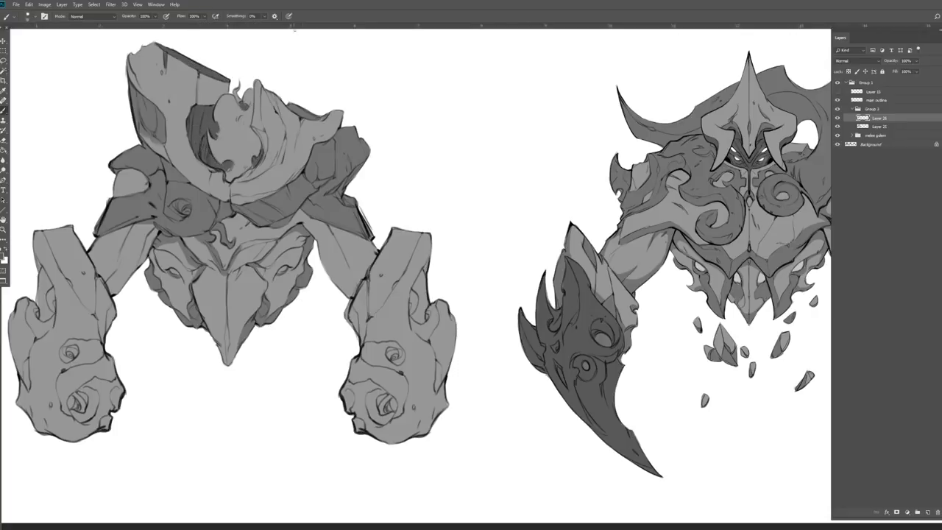
Shade the inside of the collar around the flame-shaped head with soft darker grey, erasing the excess
{"action": "left_click_drag", "start_coordinate": [273, 87], "coordinate": [265, 141]}
{"action": "left_click_drag", "start_coordinate": [292, 100], "coordinate": [254, 184]}
{"action": "key", "text": "e"}
{"action": "left_click_drag", "start_coordinate": [296, 129], "coordinate": [256, 181]}
{"action": "key", "text": "b"}
{"action": "key", "text": "e"}
{"action": "key", "text": "b"}
Fill both forearms with dark grey and add shading to the upper arms, abdomen and central spike
{"action": "mouse_move", "coordinate": [413, 246]}
{"action": "left_mouse_down"}
{"action": "mouse_move", "coordinate": [371, 342]}
{"action": "mouse_move", "coordinate": [398, 427]}
{"action": "left_mouse_up"}
{"action": "left_click_drag", "start_coordinate": [59, 236], "coordinate": [110, 423]}
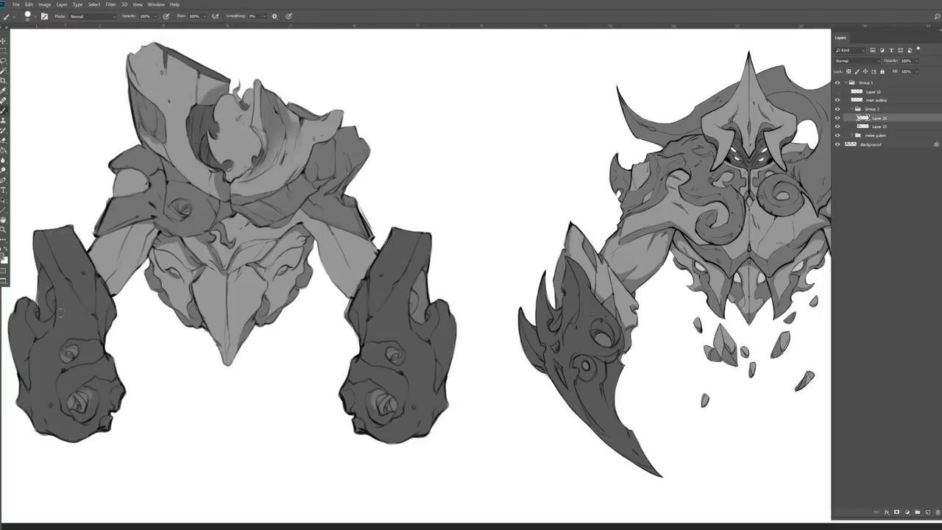
{"action": "mouse_move", "coordinate": [294, 220]}
{"action": "left_mouse_down"}
{"action": "mouse_move", "coordinate": [320, 243]}
{"action": "mouse_move", "coordinate": [349, 302]}
{"action": "mouse_move", "coordinate": [368, 239]}
{"action": "left_mouse_up"}
{"action": "left_click_drag", "start_coordinate": [147, 228], "coordinate": [110, 298]}
{"action": "left_click_drag", "start_coordinate": [234, 271], "coordinate": [294, 230]}
{"action": "key", "text": "bracketright"}
{"action": "left_click_drag", "start_coordinate": [228, 328], "coordinate": [229, 364]}
Add a new layer and paint light grey glow on the flame-shaped head, erasing parts to shape it
{"action": "left_click", "coordinate": [928, 512]}
{"action": "mouse_move", "coordinate": [237, 178]}
{"action": "left_mouse_down"}
{"action": "mouse_move", "coordinate": [242, 151]}
{"action": "mouse_move", "coordinate": [219, 141]}
{"action": "mouse_move", "coordinate": [250, 131]}
{"action": "mouse_move", "coordinate": [221, 129]}
{"action": "mouse_move", "coordinate": [247, 173]}
{"action": "left_mouse_up"}
{"action": "key", "text": "e"}
{"action": "key", "text": "b"}
{"action": "left_click_drag", "start_coordinate": [220, 111], "coordinate": [243, 151]}
{"action": "key", "text": "e"}
{"action": "mouse_move", "coordinate": [220, 110]}
{"action": "left_mouse_down"}
{"action": "mouse_move", "coordinate": [245, 151]}
{"action": "mouse_move", "coordinate": [228, 134]}
{"action": "left_mouse_up"}
{"action": "left_click_drag", "start_coordinate": [412, 177], "coordinate": [450, 178]}
Refine the glow and shading along the flame head's edge and the adjacent horn, alternating painting and erasing
{"action": "key", "text": "b"}
{"action": "left_click_drag", "start_coordinate": [250, 153], "coordinate": [283, 165]}
{"action": "key", "text": "e"}
{"action": "key", "text": "b"}
{"action": "key", "text": "e"}
{"action": "left_click_drag", "start_coordinate": [268, 132], "coordinate": [278, 151]}
{"action": "key", "text": "b"}
{"action": "left_click_drag", "start_coordinate": [271, 116], "coordinate": [288, 137]}
{"action": "key", "text": "e"}
{"action": "left_click_drag", "start_coordinate": [272, 117], "coordinate": [286, 126]}
Add a new colour layer, and outline small floating rocks below the spike on the main outline layer at 21% flow
{"action": "left_click_drag", "start_coordinate": [379, 221], "coordinate": [284, 245]}
{"action": "key", "text": "ctrl+minus"}
{"action": "key", "text": "b"}
{"action": "key", "text": "ctrl+shift+alt+n"}
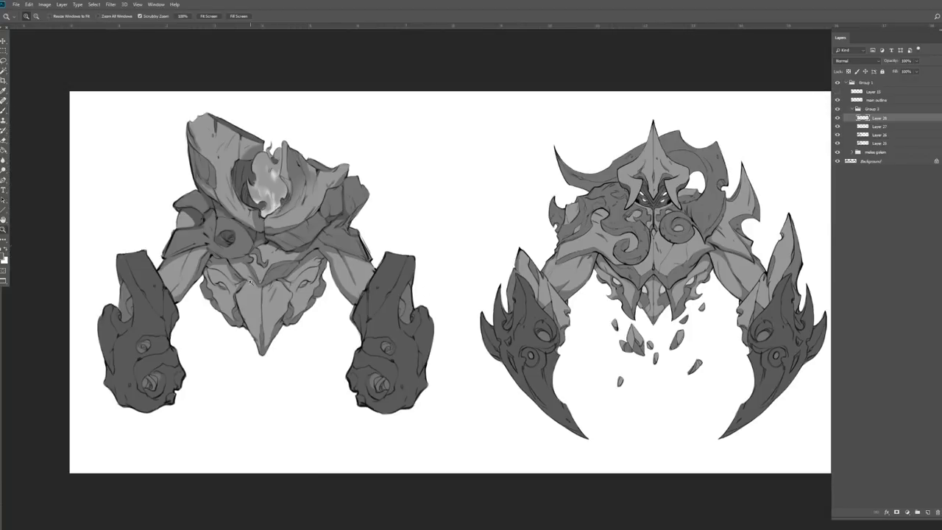
{"action": "key", "text": "ctrl+plus"}
{"action": "left_click", "coordinate": [882, 100]}
{"action": "key", "text": "shift+2"}
{"action": "key", "text": "shift+1"}
{"action": "left_click_drag", "start_coordinate": [181, 356], "coordinate": [175, 384]}
{"action": "mouse_move", "coordinate": [203, 357]}
{"action": "left_mouse_down"}
{"action": "mouse_move", "coordinate": [200, 372]}
{"action": "mouse_move", "coordinate": [237, 413]}
{"action": "left_mouse_up"}
{"action": "left_click_drag", "start_coordinate": [260, 354], "coordinate": [274, 399]}
{"action": "left_click_drag", "start_coordinate": [222, 409], "coordinate": [221, 422]}
{"action": "left_click_drag", "start_coordinate": [228, 431], "coordinate": [228, 443]}
Fill the floating rocks with grey and darker shaded sides on the colour layer at 100% flow
{"action": "key", "text": "alt+bracketleft"}
{"action": "key", "text": "alt+bracketleft"}
{"action": "key", "text": "shift+0"}
{"action": "left_click_drag", "start_coordinate": [180, 360], "coordinate": [184, 386]}
{"action": "left_click_drag", "start_coordinate": [203, 359], "coordinate": [243, 410]}
{"action": "left_click_drag", "start_coordinate": [260, 355], "coordinate": [259, 367]}
{"action": "left_click_drag", "start_coordinate": [272, 343], "coordinate": [272, 352]}
{"action": "left_click_drag", "start_coordinate": [273, 384], "coordinate": [274, 397]}
{"action": "left_click_drag", "start_coordinate": [221, 412], "coordinate": [222, 423]}
{"action": "left_click_drag", "start_coordinate": [227, 432], "coordinate": [227, 442]}
{"action": "left_click_drag", "start_coordinate": [248, 401], "coordinate": [240, 412]}
{"action": "left_click_drag", "start_coordinate": [186, 358], "coordinate": [189, 392]}
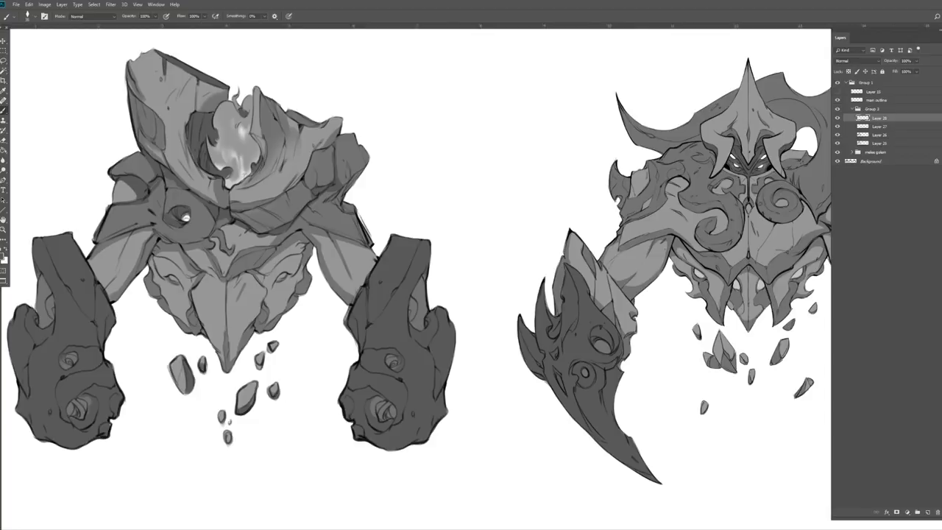
Try filling the hood's inner cavity with near-black
{"action": "mouse_move", "coordinate": [193, 146]}
{"action": "left_mouse_down"}
{"action": "mouse_move", "coordinate": [209, 171]}
{"action": "mouse_move", "coordinate": [190, 124]}
{"action": "left_mouse_up"}
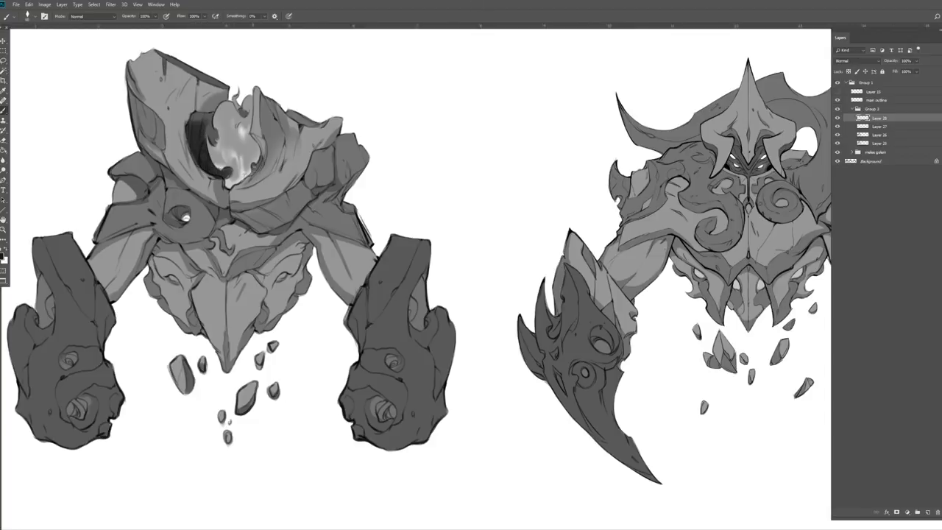
{"action": "key", "text": "e"}
{"action": "key", "text": "ctrl+z"}
Add a layer above the main outline and draw a chipped hole and cracks on the abdomen plates at 27% flow
{"action": "mouse_move", "coordinate": [504, 147]}
{"action": "left_mouse_down"}
{"action": "mouse_move", "coordinate": [516, 99]}
{"action": "mouse_move", "coordinate": [517, 114]}
{"action": "left_mouse_up"}
{"action": "key", "text": "ctrl+shift+alt+n"}
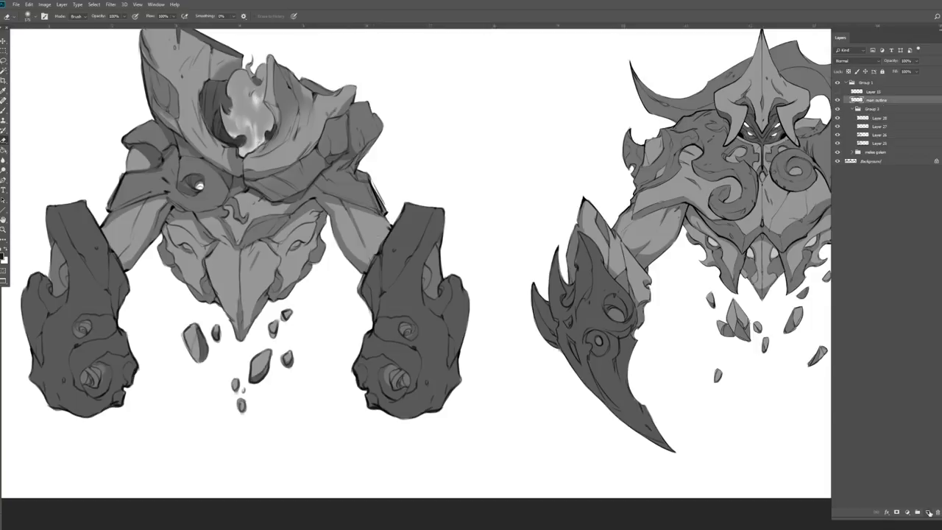
{"action": "key", "text": "b"}
{"action": "key", "text": "shift+2"}
{"action": "key", "text": "shift+7"}
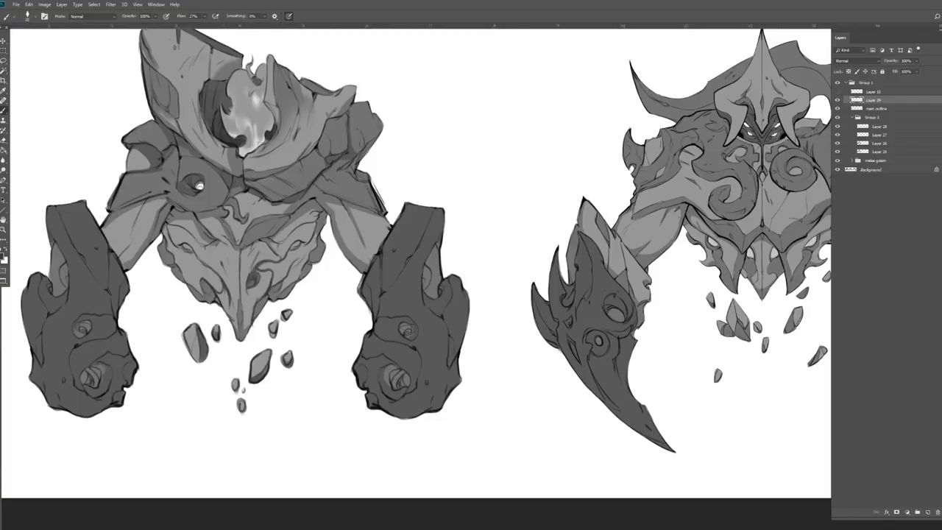
{"action": "left_click_drag", "start_coordinate": [408, 135], "coordinate": [366, 156]}
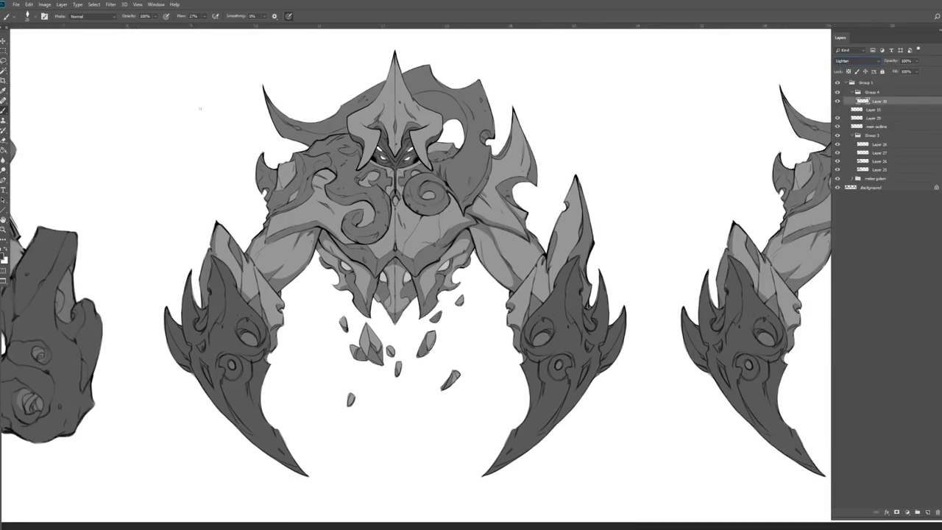
Choose a purple foreground colour and paint the horned golem's curled chest ornaments and shoulder wrap on the Multiply layer
{"action": "left_click", "coordinate": [4, 256]}
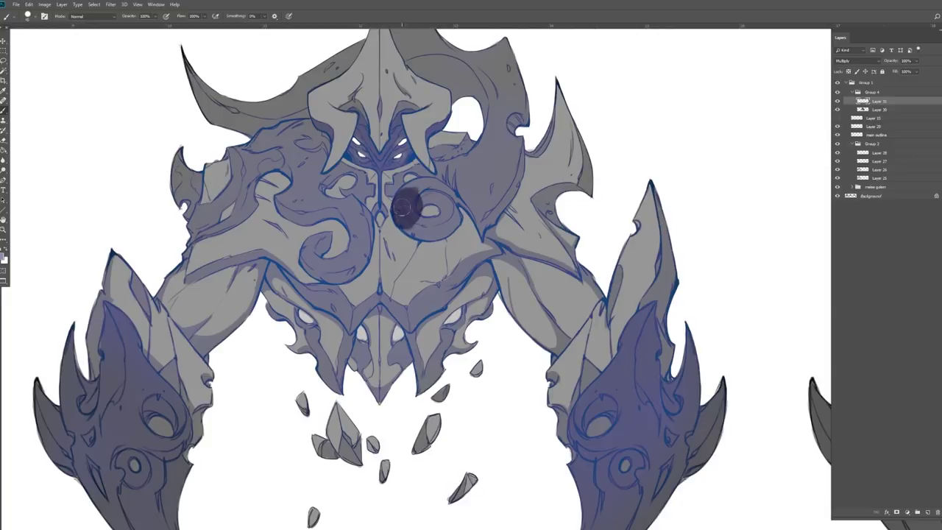
{"action": "key", "text": "Return"}
{"action": "mouse_move", "coordinate": [406, 181]}
{"action": "left_mouse_down"}
{"action": "mouse_move", "coordinate": [440, 203]}
{"action": "mouse_move", "coordinate": [434, 237]}
{"action": "mouse_move", "coordinate": [453, 231]}
{"action": "left_mouse_up"}
{"action": "mouse_move", "coordinate": [353, 213]}
{"action": "left_mouse_down"}
{"action": "mouse_move", "coordinate": [352, 257]}
{"action": "mouse_move", "coordinate": [366, 260]}
{"action": "left_mouse_up"}
{"action": "mouse_move", "coordinate": [331, 235]}
{"action": "left_mouse_down"}
{"action": "mouse_move", "coordinate": [321, 239]}
{"action": "mouse_move", "coordinate": [332, 280]}
{"action": "mouse_move", "coordinate": [372, 242]}
{"action": "mouse_move", "coordinate": [283, 209]}
{"action": "mouse_move", "coordinate": [298, 188]}
{"action": "left_mouse_up"}
{"action": "mouse_move", "coordinate": [448, 189]}
{"action": "left_mouse_down"}
{"action": "mouse_move", "coordinate": [394, 184]}
{"action": "mouse_move", "coordinate": [434, 170]}
{"action": "mouse_move", "coordinate": [468, 213]}
{"action": "mouse_move", "coordinate": [475, 170]}
{"action": "left_mouse_up"}
{"action": "mouse_move", "coordinate": [478, 221]}
{"action": "left_mouse_down"}
{"action": "mouse_move", "coordinate": [515, 140]}
{"action": "mouse_move", "coordinate": [521, 193]}
{"action": "left_mouse_up"}
{"action": "mouse_move", "coordinate": [193, 210]}
{"action": "left_mouse_down"}
{"action": "mouse_move", "coordinate": [234, 254]}
{"action": "mouse_move", "coordinate": [250, 171]}
{"action": "left_mouse_up"}
{"action": "mouse_move", "coordinate": [221, 203]}
{"action": "left_mouse_down"}
{"action": "mouse_move", "coordinate": [213, 220]}
{"action": "mouse_move", "coordinate": [247, 150]}
{"action": "mouse_move", "coordinate": [287, 147]}
{"action": "mouse_move", "coordinate": [270, 140]}
{"action": "mouse_move", "coordinate": [361, 173]}
{"action": "mouse_move", "coordinate": [380, 223]}
{"action": "left_mouse_up"}
Paint the horned golem's cape behind the helmet and over the shoulder in the same dark purple
{"action": "mouse_move", "coordinate": [508, 140]}
{"action": "left_mouse_down"}
{"action": "mouse_move", "coordinate": [519, 117]}
{"action": "mouse_move", "coordinate": [486, 59]}
{"action": "mouse_move", "coordinate": [427, 66]}
{"action": "mouse_move", "coordinate": [457, 94]}
{"action": "mouse_move", "coordinate": [471, 85]}
{"action": "left_mouse_up"}
{"action": "left_click_drag", "start_coordinate": [442, 221], "coordinate": [507, 284]}
{"action": "left_click_drag", "start_coordinate": [361, 213], "coordinate": [434, 132]}
{"action": "mouse_move", "coordinate": [257, 158]}
{"action": "left_mouse_down"}
{"action": "mouse_move", "coordinate": [294, 203]}
{"action": "mouse_move", "coordinate": [346, 220]}
{"action": "mouse_move", "coordinate": [360, 192]}
{"action": "left_mouse_up"}
{"action": "mouse_move", "coordinate": [515, 154]}
{"action": "left_mouse_down"}
{"action": "mouse_move", "coordinate": [464, 126]}
{"action": "mouse_move", "coordinate": [500, 114]}
{"action": "left_mouse_up"}
{"action": "mouse_move", "coordinate": [500, 254]}
{"action": "left_mouse_down"}
{"action": "mouse_move", "coordinate": [537, 230]}
{"action": "mouse_move", "coordinate": [482, 265]}
{"action": "left_mouse_up"}
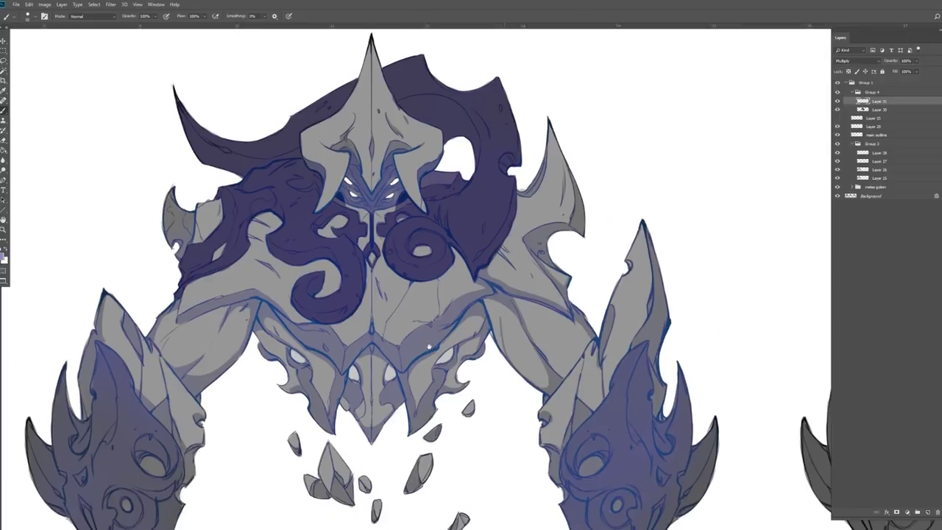
Add a low-opacity Color Dodge layer and paint a light blue glow on the broad cape and violet on its pointed end and the chest curl
{"action": "key", "text": "ctrl+shift+alt+n"}
{"action": "left_click", "coordinate": [4, 255]}
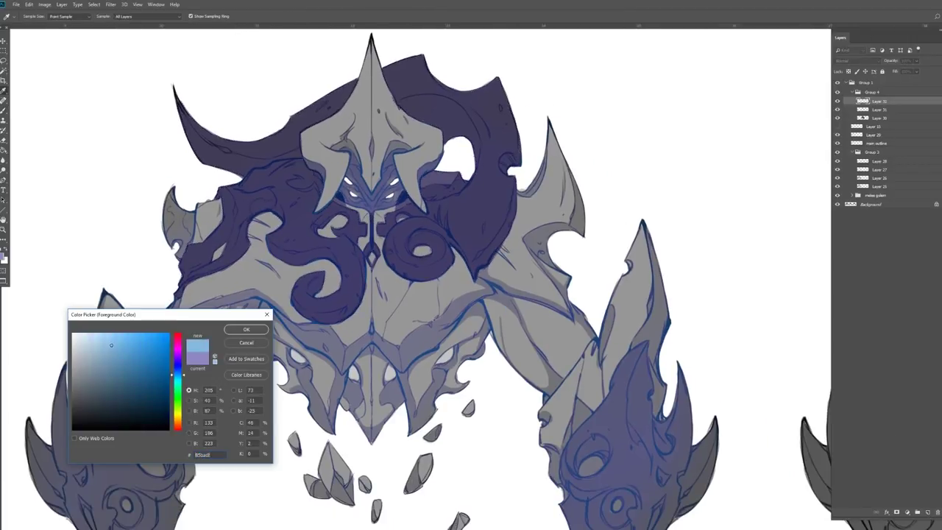
{"action": "key", "text": "Return"}
{"action": "key", "text": "Escape"}
{"action": "key", "text": "shift+alt+d"}
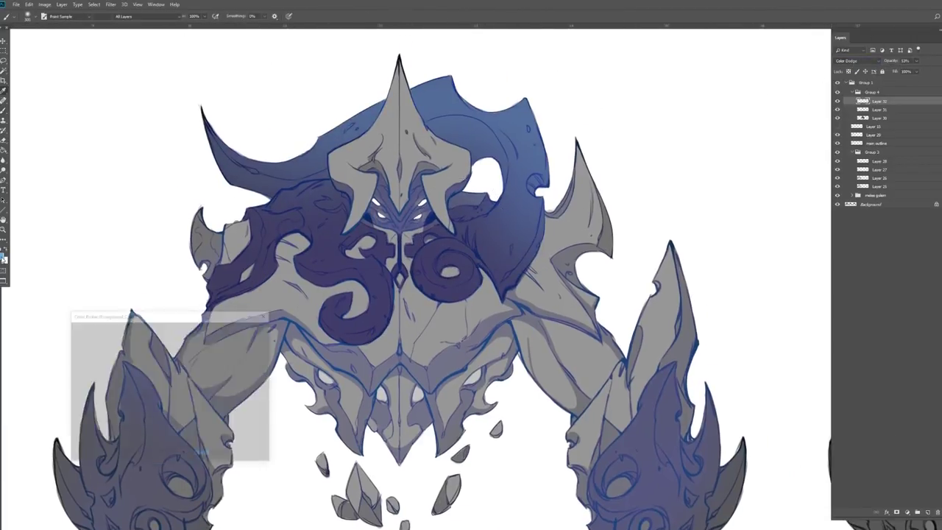
{"action": "mouse_move", "coordinate": [209, 158]}
{"action": "left_mouse_down"}
{"action": "mouse_move", "coordinate": [236, 139]}
{"action": "mouse_move", "coordinate": [309, 147]}
{"action": "left_mouse_up"}
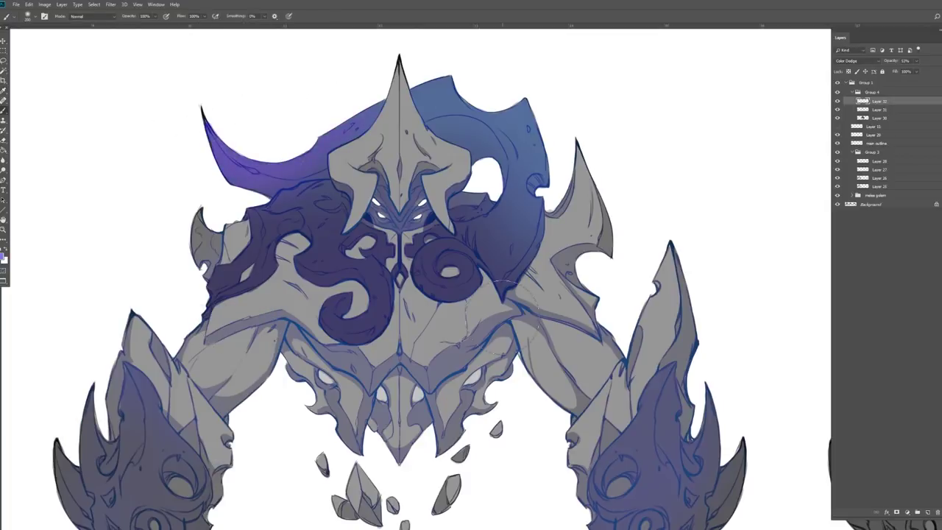
{"action": "left_click_drag", "start_coordinate": [383, 265], "coordinate": [360, 339]}
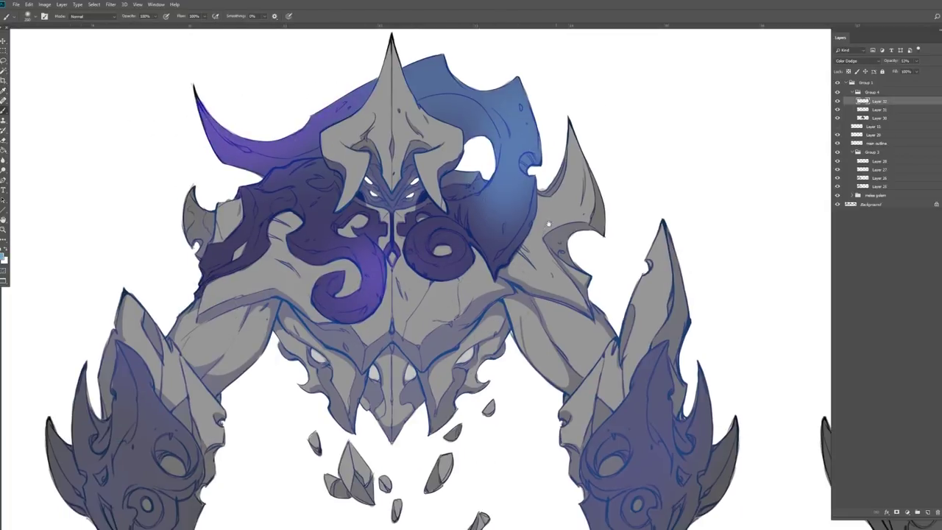
Paint the face opening beneath the horned helmet in dark navy with a faint purple tone, using new layers
{"action": "key", "text": "F5"}
{"action": "key", "text": "F5"}
{"action": "mouse_move", "coordinate": [368, 182]}
{"action": "left_mouse_down"}
{"action": "mouse_move", "coordinate": [393, 213]}
{"action": "mouse_move", "coordinate": [416, 213]}
{"action": "left_mouse_up"}
{"action": "mouse_move", "coordinate": [411, 180]}
{"action": "left_mouse_down"}
{"action": "mouse_move", "coordinate": [396, 218]}
{"action": "mouse_move", "coordinate": [420, 217]}
{"action": "left_mouse_up"}
{"action": "key", "text": "ctrl+shift+alt+n"}
{"action": "left_click_drag", "start_coordinate": [421, 182], "coordinate": [425, 213]}
{"action": "left_click", "coordinate": [4, 255]}
{"action": "key", "text": "Return"}
{"action": "left_click_drag", "start_coordinate": [371, 192], "coordinate": [423, 221]}
Add another layer over the helmet's dark cavity, change the brush, and undo the latest strokes there
{"action": "key", "text": "ctrl+shift+alt+n"}
{"action": "left_click", "coordinate": [27, 15]}
{"action": "left_click", "coordinate": [27, 16]}
{"action": "key", "text": "ctrl+alt+z"}
{"action": "key", "text": "ctrl+alt+z"}
{"action": "key", "text": "ctrl+alt+z"}
{"action": "key", "text": "ctrl+alt+z"}
{"action": "key", "text": "e"}
{"action": "key", "text": "ctrl+shift+z"}
{"action": "key", "text": "ctrl+shift+z"}
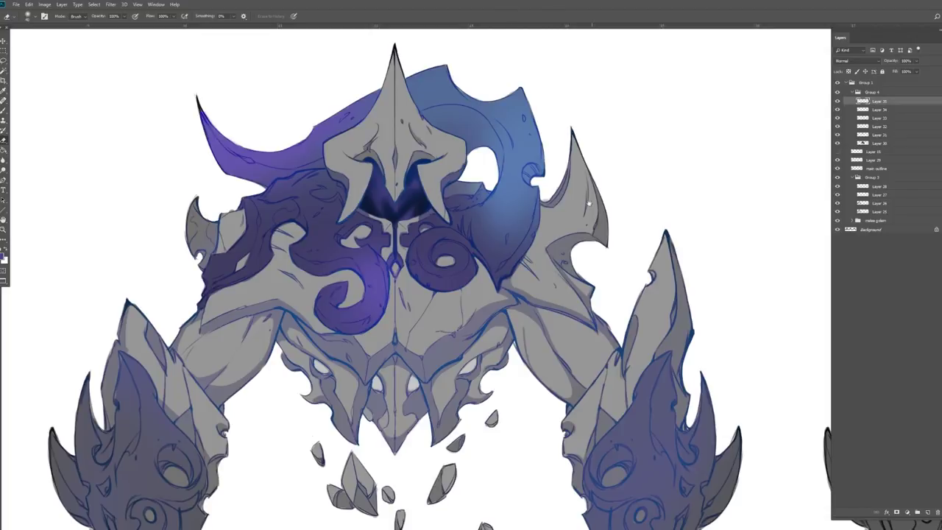
Add a Multiply layer, paint dark shadows in the cape's inner curve and edge notch, and set the layer opacity to 47%
{"action": "left_click_drag", "start_coordinate": [589, 202], "coordinate": [580, 227]}
{"action": "key", "text": "ctrl+shift+alt+n"}
{"action": "key", "text": "b"}
{"action": "left_click", "coordinate": [3, 256]}
{"action": "left_click", "coordinate": [249, 328]}
{"action": "mouse_move", "coordinate": [471, 147]}
{"action": "left_mouse_down"}
{"action": "mouse_move", "coordinate": [490, 193]}
{"action": "mouse_move", "coordinate": [524, 200]}
{"action": "left_mouse_up"}
{"action": "left_click_drag", "start_coordinate": [423, 144], "coordinate": [460, 163]}
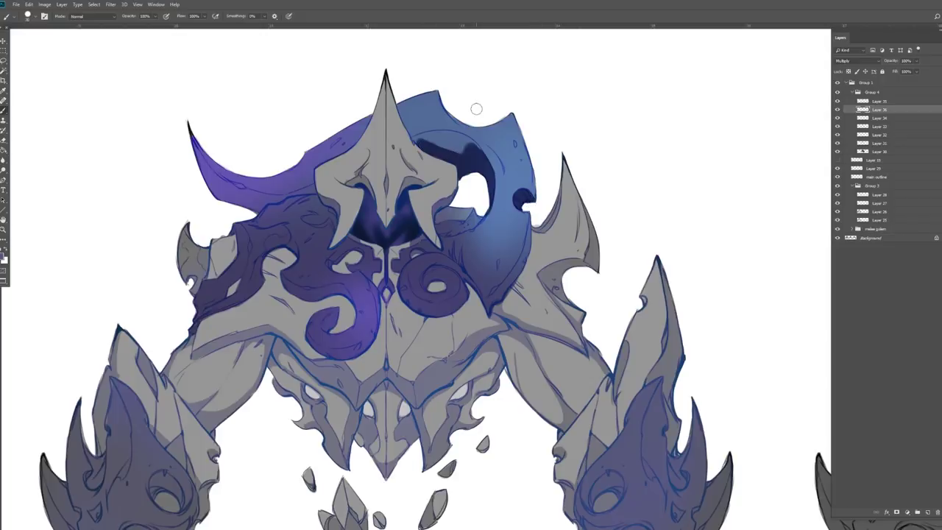
{"action": "key", "text": "4"}
{"action": "key", "text": "7"}
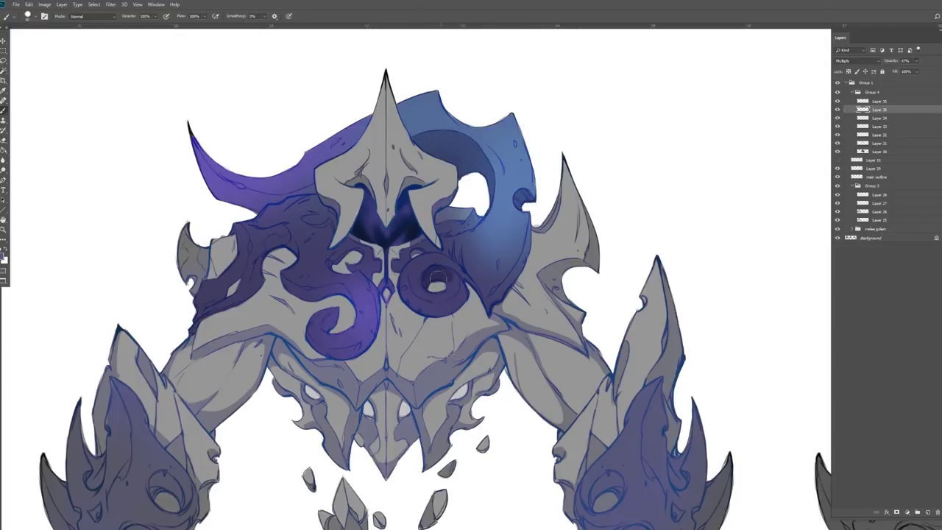
Shade the chest curls, shoulder wrap and lower cape edges on the same Multiply layer, correcting the shadows with the eraser
{"action": "key", "text": "e"}
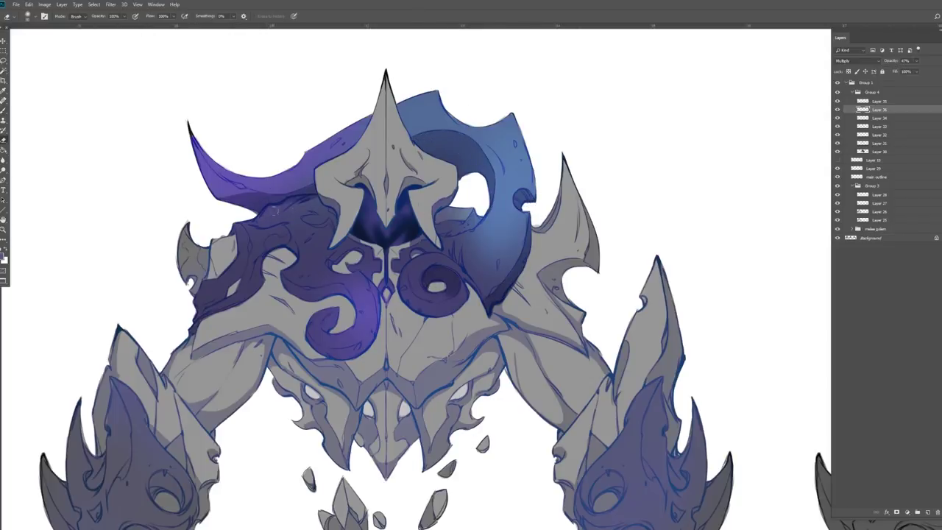
{"action": "key", "text": "b"}
{"action": "mouse_move", "coordinate": [193, 328]}
{"action": "left_mouse_down"}
{"action": "mouse_move", "coordinate": [268, 243]}
{"action": "mouse_move", "coordinate": [365, 250]}
{"action": "mouse_move", "coordinate": [375, 316]}
{"action": "mouse_move", "coordinate": [316, 290]}
{"action": "mouse_move", "coordinate": [353, 301]}
{"action": "mouse_move", "coordinate": [345, 250]}
{"action": "mouse_move", "coordinate": [480, 208]}
{"action": "mouse_move", "coordinate": [458, 261]}
{"action": "mouse_move", "coordinate": [471, 289]}
{"action": "left_mouse_up"}
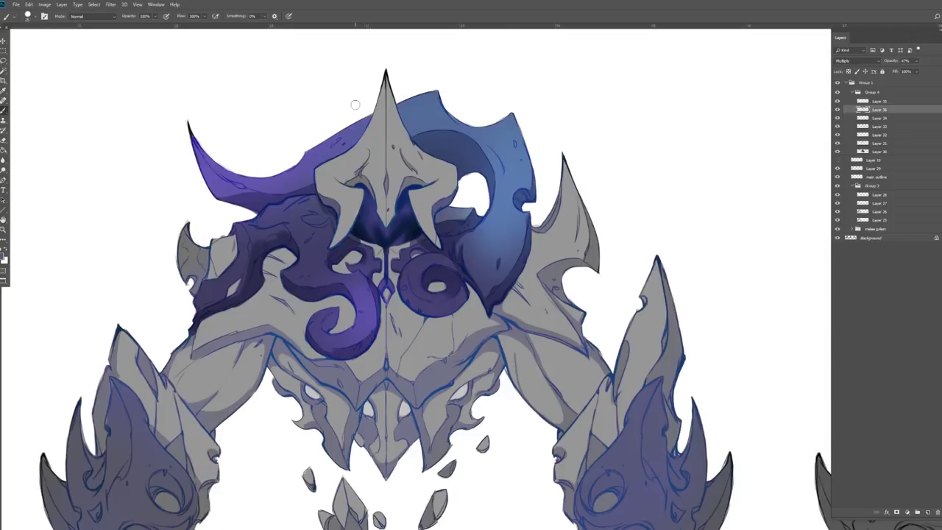
{"action": "key", "text": "e"}
{"action": "key", "text": "h"}
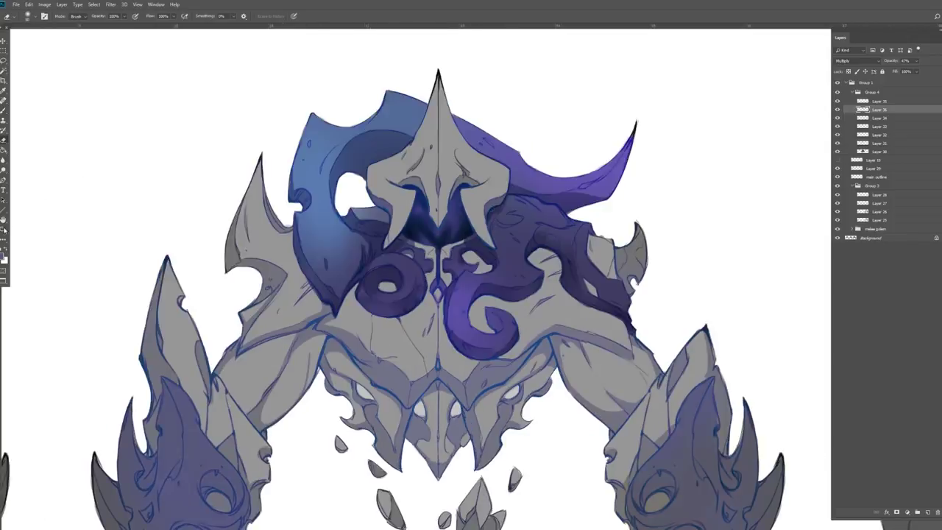
{"action": "key", "text": "h"}
Add a new layer and brush a speckled texture over the lower part of the blue cape
{"action": "key", "text": "b"}
{"action": "key", "text": "ctrl+shift+alt+n"}
{"action": "right_click", "coordinate": [243, 208]}
{"action": "key", "text": "Return"}
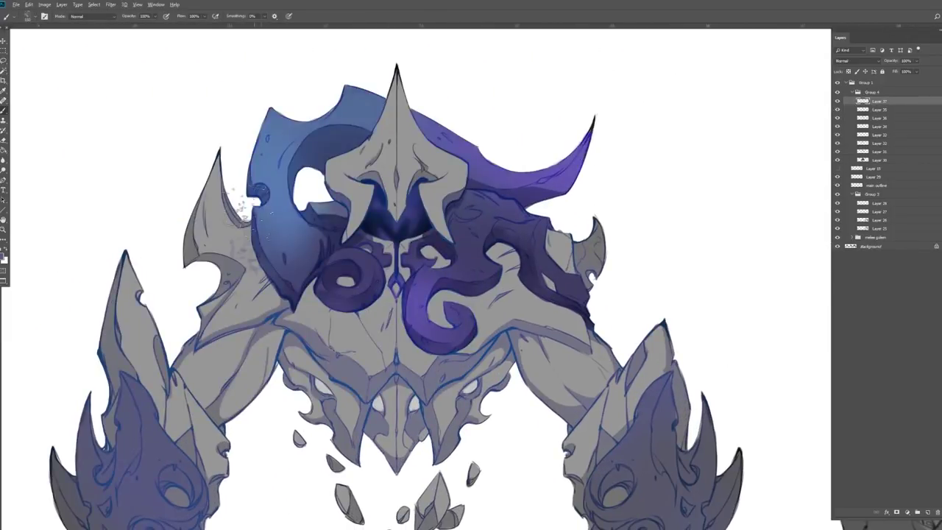
{"action": "mouse_move", "coordinate": [243, 208]}
{"action": "left_mouse_down"}
{"action": "mouse_move", "coordinate": [255, 266]}
{"action": "mouse_move", "coordinate": [298, 212]}
{"action": "mouse_move", "coordinate": [272, 253]}
{"action": "left_mouse_up"}
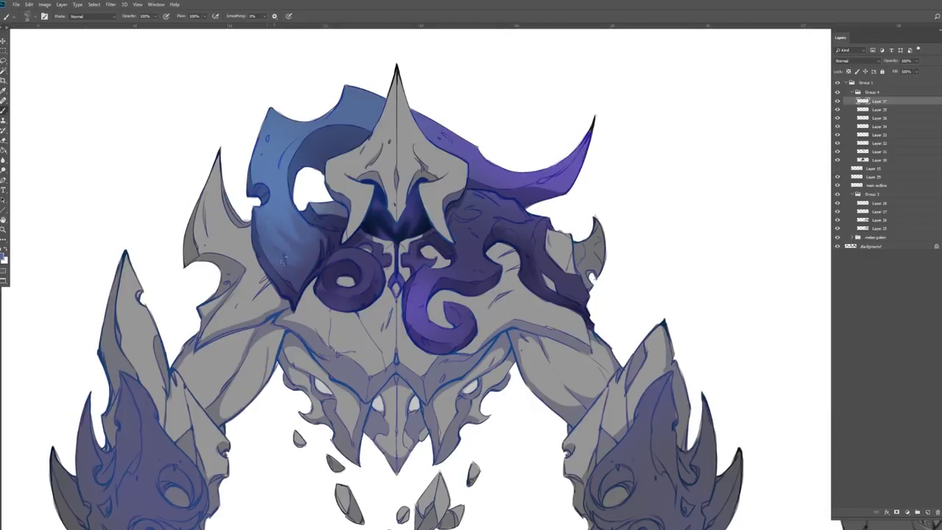
Add a Multiply layer with a shadow over the chest, move it above the purple base layer, and set its opacity to 46%
{"action": "key", "text": "ctrl+shift+alt+n"}
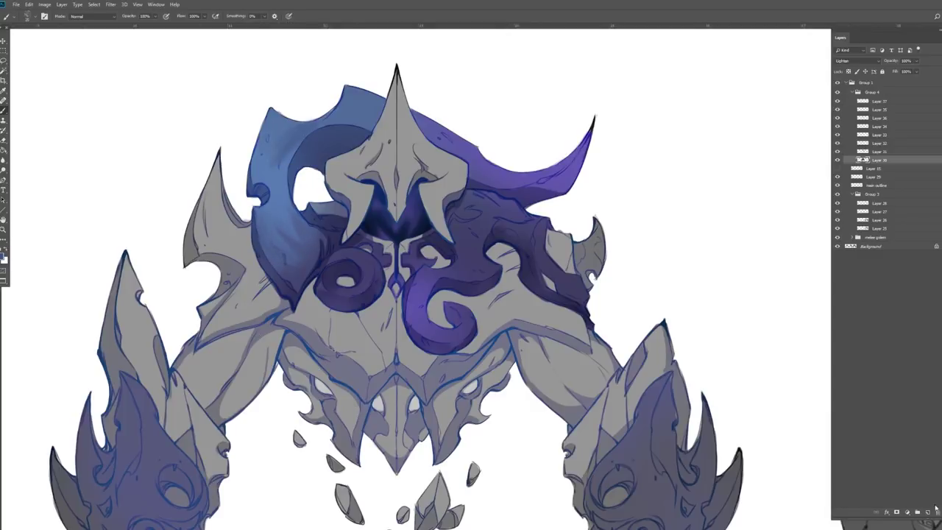
{"action": "right_click", "coordinate": [125, 115]}
{"action": "left_click", "coordinate": [4, 256]}
{"action": "key", "text": "Return"}
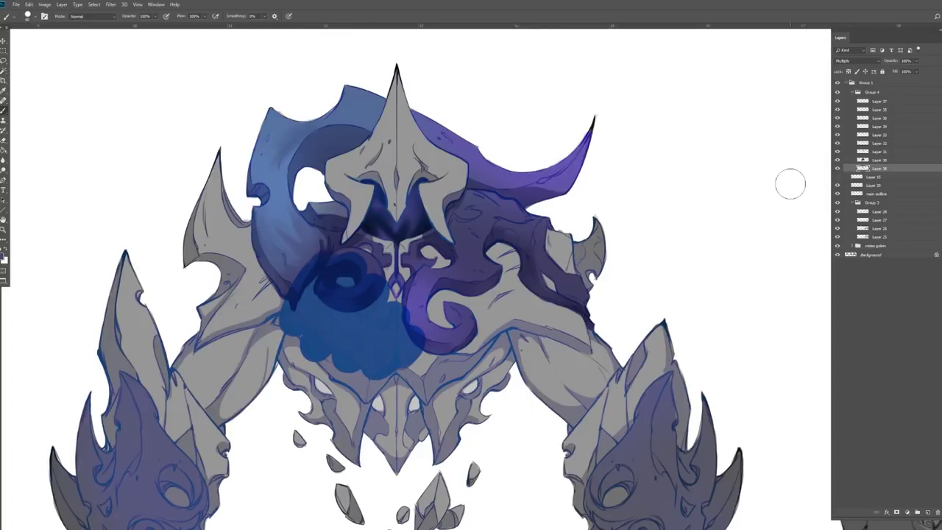
{"action": "left_click_drag", "start_coordinate": [880, 169], "coordinate": [903, 157]}
{"action": "key", "text": "4"}
{"action": "key", "text": "6"}
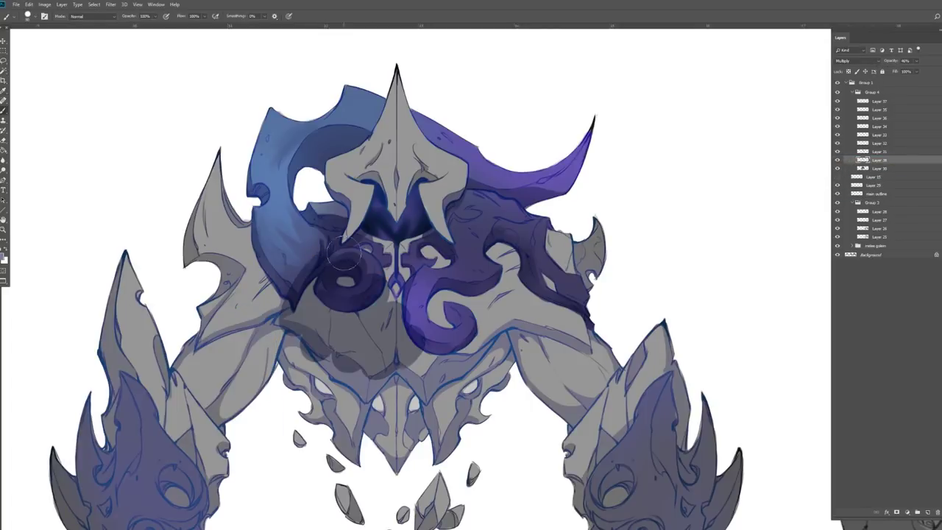
Airbrush soft dark shading across the chest, upper arms and lower cape, and erase the excess
{"action": "right_click", "coordinate": [70, 309]}
{"action": "key", "text": "Escape"}
{"action": "mouse_move", "coordinate": [302, 258]}
{"action": "left_mouse_down"}
{"action": "mouse_move", "coordinate": [236, 243]}
{"action": "mouse_move", "coordinate": [457, 309]}
{"action": "mouse_move", "coordinate": [412, 375]}
{"action": "mouse_move", "coordinate": [426, 184]}
{"action": "mouse_move", "coordinate": [515, 309]}
{"action": "mouse_move", "coordinate": [353, 162]}
{"action": "mouse_move", "coordinate": [441, 103]}
{"action": "mouse_move", "coordinate": [559, 324]}
{"action": "mouse_move", "coordinate": [216, 239]}
{"action": "mouse_move", "coordinate": [479, 164]}
{"action": "mouse_move", "coordinate": [275, 192]}
{"action": "mouse_move", "coordinate": [360, 308]}
{"action": "mouse_move", "coordinate": [581, 360]}
{"action": "left_mouse_up"}
{"action": "key", "text": "e"}
{"action": "mouse_move", "coordinate": [221, 383]}
{"action": "left_mouse_down"}
{"action": "mouse_move", "coordinate": [515, 449]}
{"action": "mouse_move", "coordinate": [441, 479]}
{"action": "mouse_move", "coordinate": [404, 238]}
{"action": "mouse_move", "coordinate": [346, 184]}
{"action": "mouse_move", "coordinate": [250, 250]}
{"action": "mouse_move", "coordinate": [515, 243]}
{"action": "left_mouse_up"}
{"action": "key", "text": "h"}
{"action": "key", "text": "b"}
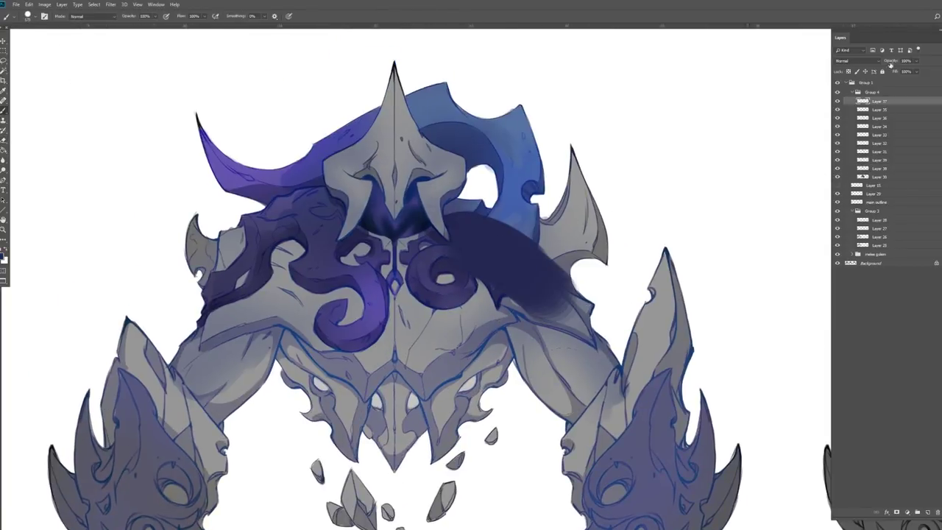
Move the dark cape shading layer to the top of the group, blend it as Exclusion at 72% opacity, and erase its spill
{"action": "left_click", "coordinate": [878, 159]}
{"action": "left_click_drag", "start_coordinate": [877, 159], "coordinate": [874, 103]}
{"action": "key", "text": "shift+plus"}
{"action": "key", "text": "shift+plus"}
{"action": "key", "text": "shift+minus"}
{"action": "key", "text": "shift+minus"}
{"action": "key", "text": "shift+minus"}
{"action": "key", "text": "shift+minus"}
{"action": "key", "text": "shift+minus"}
{"action": "key", "text": "shift+minus"}
{"action": "key", "text": "shift+minus"}
{"action": "key", "text": "shift+minus"}
{"action": "key", "text": "shift+minus"}
{"action": "key", "text": "shift+minus"}
{"action": "key", "text": "shift+minus"}
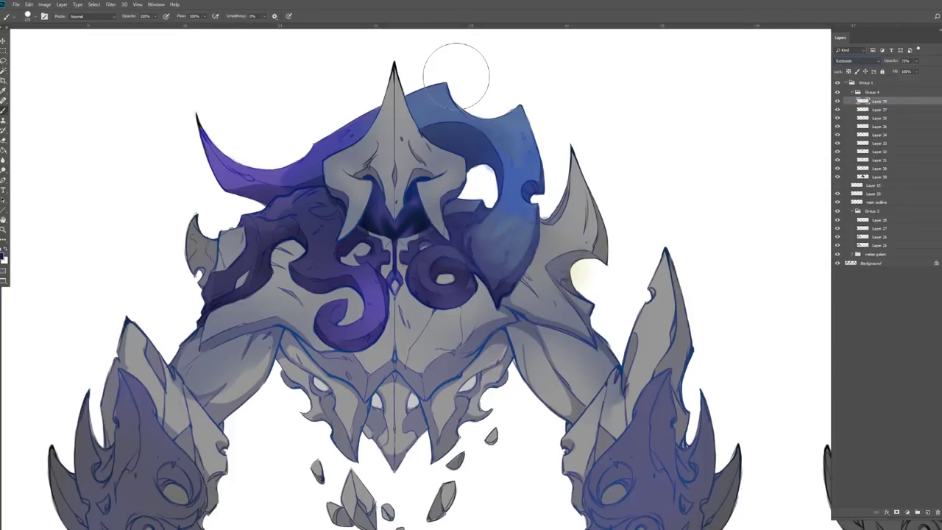
{"action": "left_click", "coordinate": [3, 142]}
{"action": "mouse_move", "coordinate": [574, 294]}
{"action": "left_mouse_down"}
{"action": "mouse_move", "coordinate": [480, 211]}
{"action": "mouse_move", "coordinate": [442, 228]}
{"action": "mouse_move", "coordinate": [487, 287]}
{"action": "mouse_move", "coordinate": [591, 303]}
{"action": "mouse_move", "coordinate": [510, 235]}
{"action": "mouse_move", "coordinate": [548, 170]}
{"action": "left_mouse_up"}
Add a layer, choose a new foreground colour, brush a soft warm tint across the chest, and lower the layer's opacity
{"action": "key", "text": "ctrl+shift+alt+n"}
{"action": "key", "text": "b"}
{"action": "left_click", "coordinate": [3, 255]}
{"action": "left_click", "coordinate": [248, 320]}
{"action": "mouse_move", "coordinate": [323, 256]}
{"action": "left_mouse_down"}
{"action": "mouse_move", "coordinate": [346, 280]}
{"action": "mouse_move", "coordinate": [508, 346]}
{"action": "mouse_move", "coordinate": [581, 309]}
{"action": "left_mouse_up"}
{"action": "left_click", "coordinate": [916, 61]}
{"action": "left_click_drag", "start_coordinate": [919, 70], "coordinate": [898, 70]}
Add a Multiply layer, choose a solid brush, and begin painting the helmet's spike and one side in blue-grey
{"action": "key", "text": "ctrl+shift+alt+n"}
{"action": "key", "text": "shift+alt+m"}
{"action": "key", "text": "F5"}
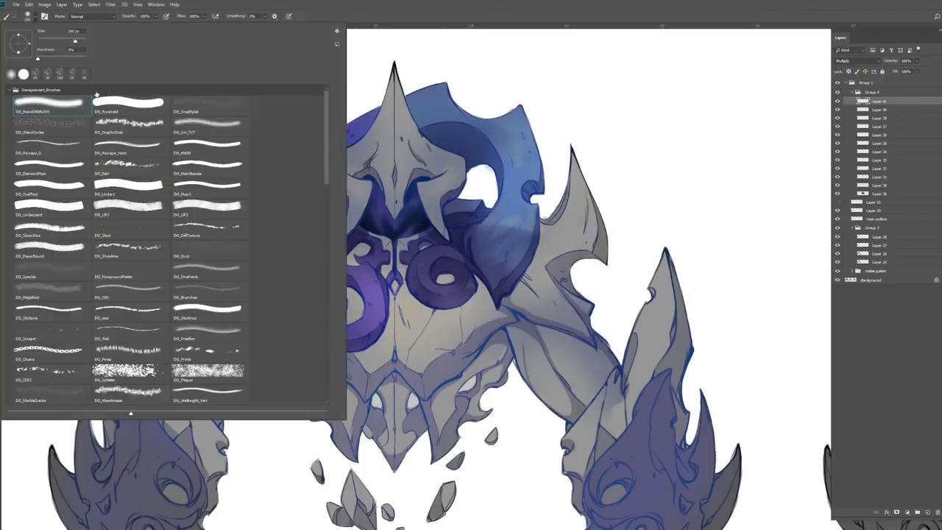
{"action": "key", "text": "F5"}
{"action": "left_click_drag", "start_coordinate": [389, 132], "coordinate": [389, 181]}
{"action": "mouse_move", "coordinate": [383, 110]}
{"action": "left_mouse_down"}
{"action": "mouse_move", "coordinate": [368, 191]}
{"action": "mouse_move", "coordinate": [360, 176]}
{"action": "mouse_move", "coordinate": [344, 235]}
{"action": "left_mouse_up"}
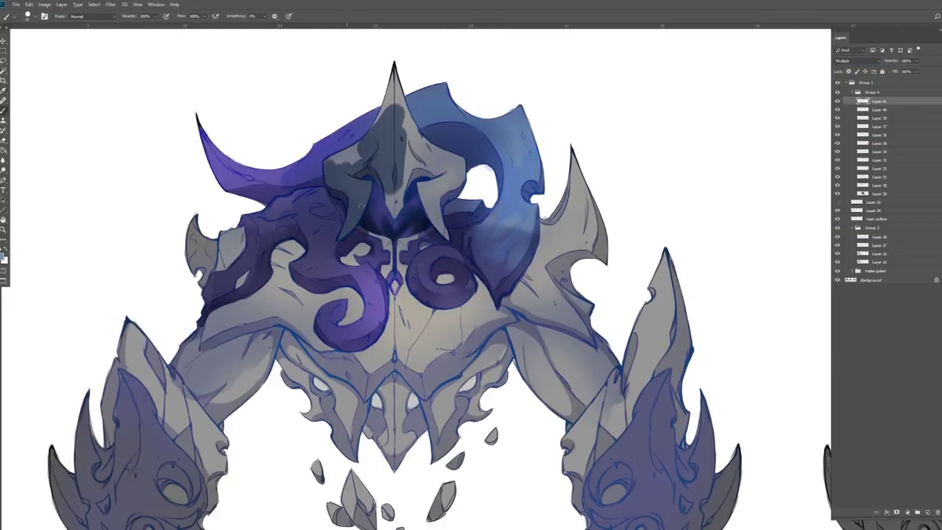
Extend the tint over the whole helmet, the small shoulder spike, and the bare armour around the chest ornaments
{"action": "left_click_drag", "start_coordinate": [353, 188], "coordinate": [386, 199]}
{"action": "left_click_drag", "start_coordinate": [403, 158], "coordinate": [331, 150]}
{"action": "mouse_move", "coordinate": [383, 88]}
{"action": "left_mouse_down"}
{"action": "mouse_move", "coordinate": [412, 177]}
{"action": "mouse_move", "coordinate": [442, 180]}
{"action": "mouse_move", "coordinate": [434, 236]}
{"action": "mouse_move", "coordinate": [460, 173]}
{"action": "mouse_move", "coordinate": [453, 209]}
{"action": "left_mouse_up"}
{"action": "left_click_drag", "start_coordinate": [396, 68], "coordinate": [398, 91]}
{"action": "mouse_move", "coordinate": [195, 220]}
{"action": "left_mouse_down"}
{"action": "mouse_move", "coordinate": [210, 264]}
{"action": "mouse_move", "coordinate": [236, 243]}
{"action": "mouse_move", "coordinate": [243, 284]}
{"action": "left_mouse_up"}
{"action": "mouse_move", "coordinate": [291, 243]}
{"action": "left_mouse_down"}
{"action": "mouse_move", "coordinate": [276, 291]}
{"action": "mouse_move", "coordinate": [357, 324]}
{"action": "mouse_move", "coordinate": [361, 250]}
{"action": "mouse_move", "coordinate": [387, 265]}
{"action": "mouse_move", "coordinate": [420, 243]}
{"action": "mouse_move", "coordinate": [445, 283]}
{"action": "left_mouse_up"}
Shift the painted armour tint to a stronger blue with an image adjustment
{"action": "left_click", "coordinate": [44, 3]}
{"action": "left_click", "coordinate": [139, 72]}
{"action": "left_click_drag", "start_coordinate": [582, 229], "coordinate": [610, 231]}
{"action": "key", "text": "Return"}
Set the tint layer to Overlay at reduced opacity and extend the blue over the arms, torso plates and floating shards
{"action": "key", "text": "shift+alt+o"}
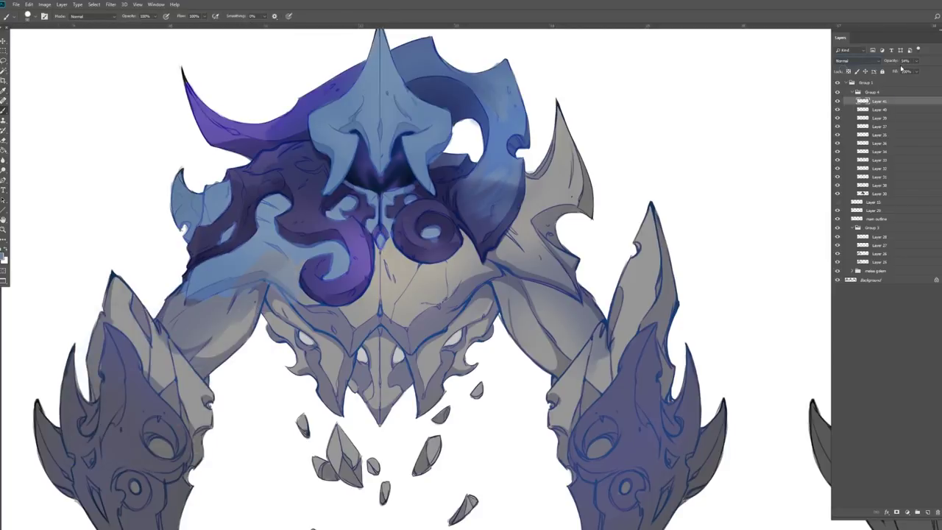
{"action": "left_click", "coordinate": [853, 61]}
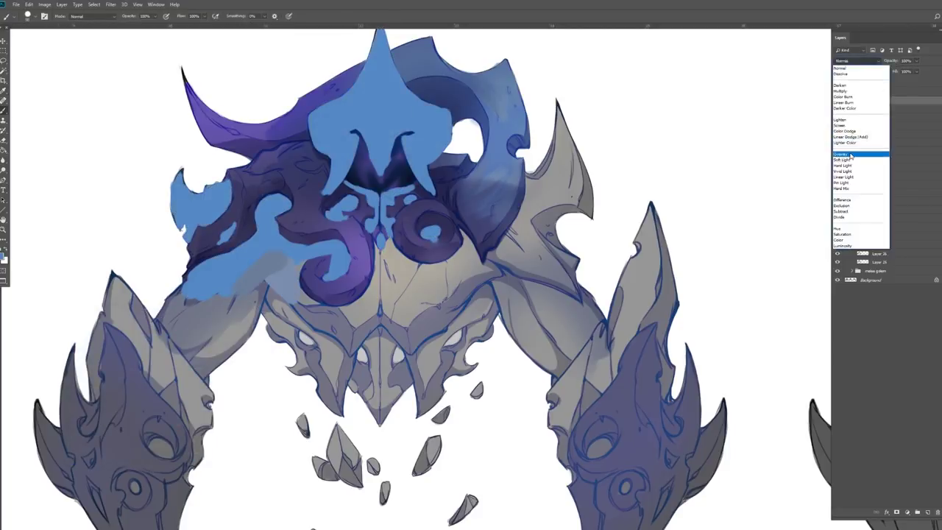
{"action": "left_click", "coordinate": [846, 151]}
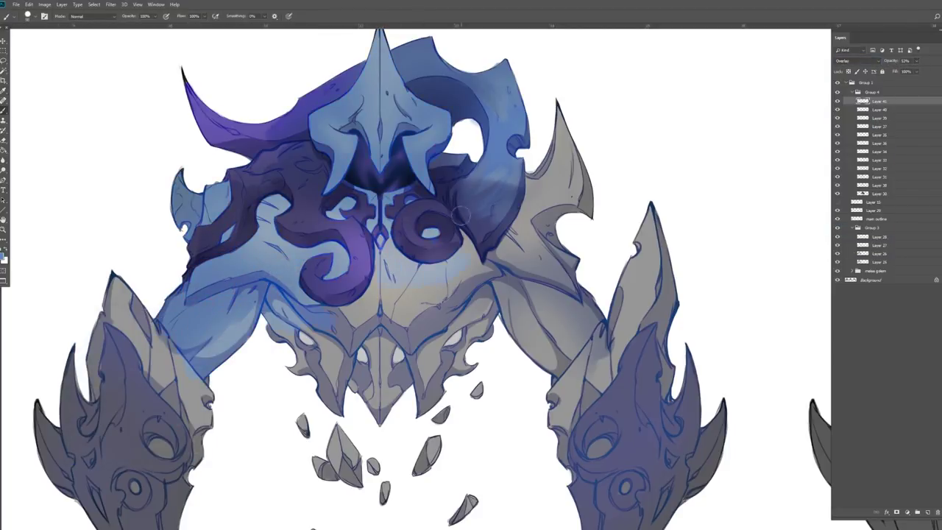
{"action": "key", "text": "ctrl+minus"}
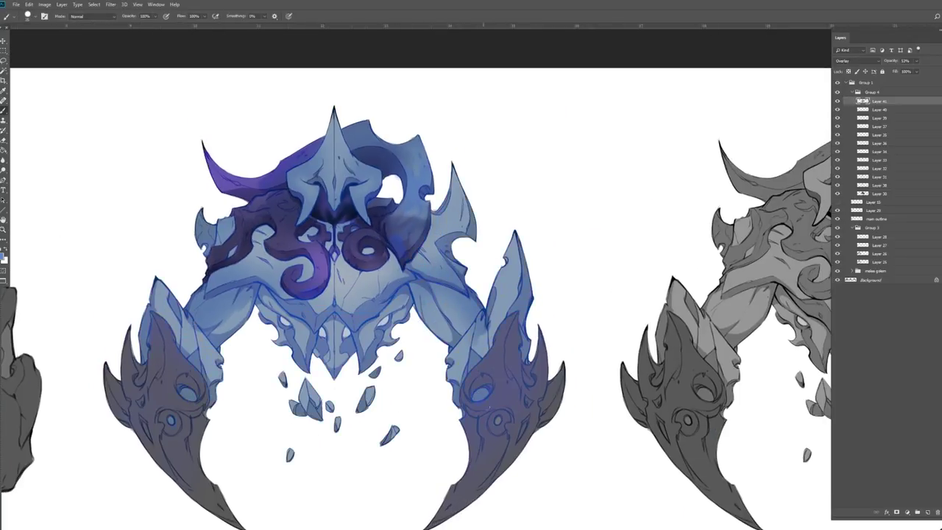
Choose another brush preset and a light cyan colour, and paint a highlight along the helmet's central ridge on a new layer
{"action": "key", "text": "ctrl+plus"}
{"action": "left_click", "coordinate": [29, 16]}
{"action": "double_click", "coordinate": [75, 110]}
{"action": "left_click", "coordinate": [4, 255]}
{"action": "key", "text": "Return"}
{"action": "mouse_move", "coordinate": [397, 140]}
{"action": "left_mouse_down"}
{"action": "mouse_move", "coordinate": [404, 158]}
{"action": "mouse_move", "coordinate": [410, 123]}
{"action": "mouse_move", "coordinate": [402, 109]}
{"action": "left_mouse_up"}
{"action": "left_click_drag", "start_coordinate": [403, 144], "coordinate": [397, 136]}
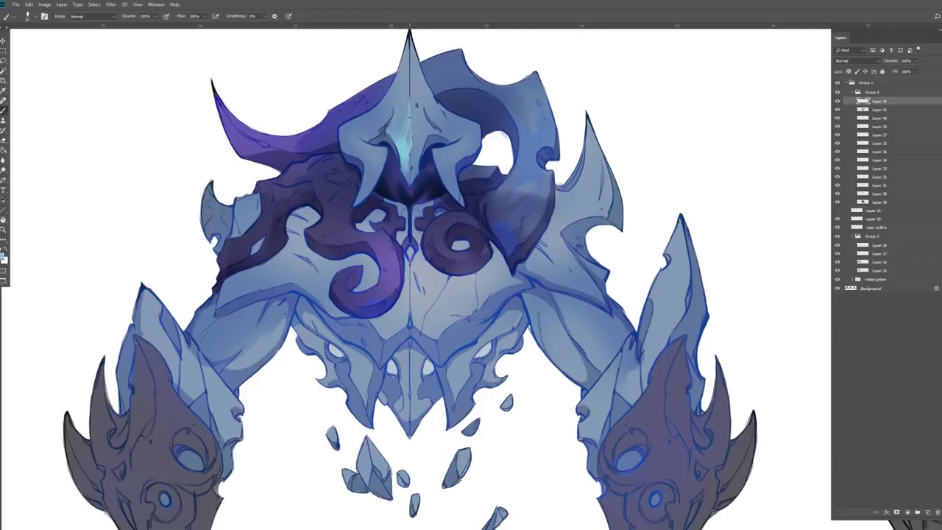
Extend the cyan highlights up one side of the helmet's spike and across its brow and cheek plate
{"action": "mouse_move", "coordinate": [401, 110]}
{"action": "left_mouse_down"}
{"action": "mouse_move", "coordinate": [397, 70]}
{"action": "mouse_move", "coordinate": [403, 112]}
{"action": "left_mouse_up"}
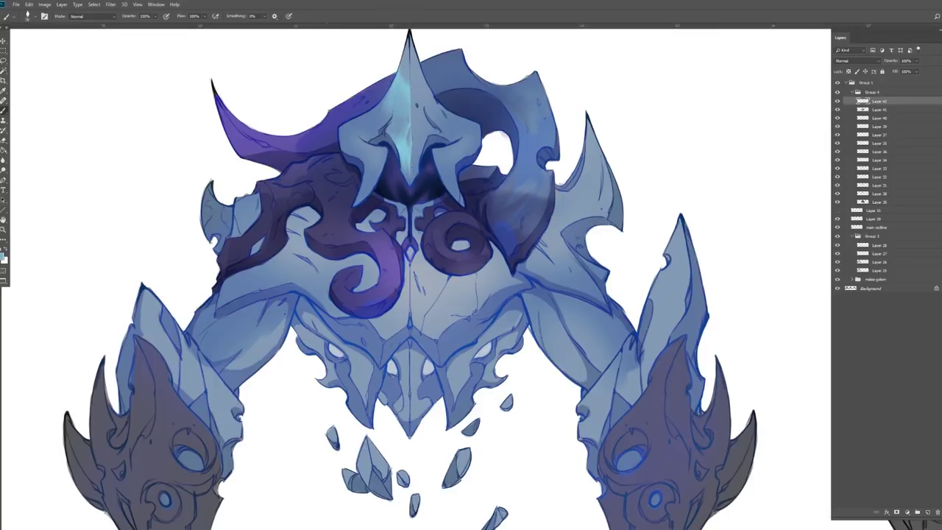
{"action": "left_click_drag", "start_coordinate": [403, 74], "coordinate": [409, 112]}
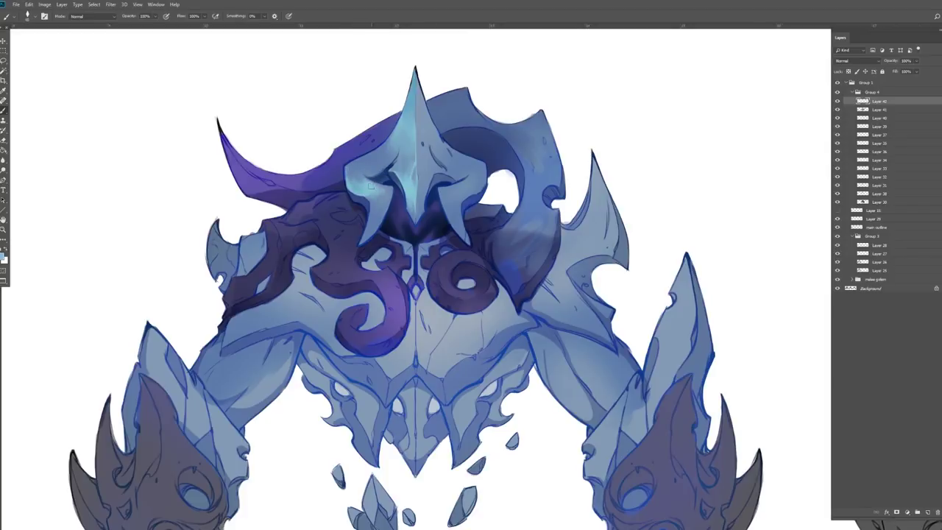
{"action": "left_click_drag", "start_coordinate": [347, 176], "coordinate": [379, 148]}
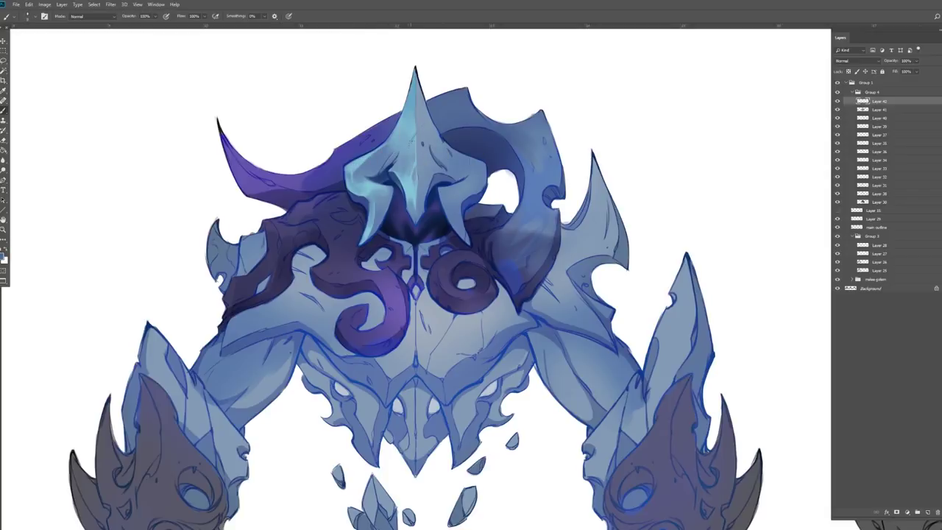
Add another layer and render the helmet's darker half with sampled blues, adding near-white glints to the edges
{"action": "left_click_drag", "start_coordinate": [414, 294], "coordinate": [488, 270]}
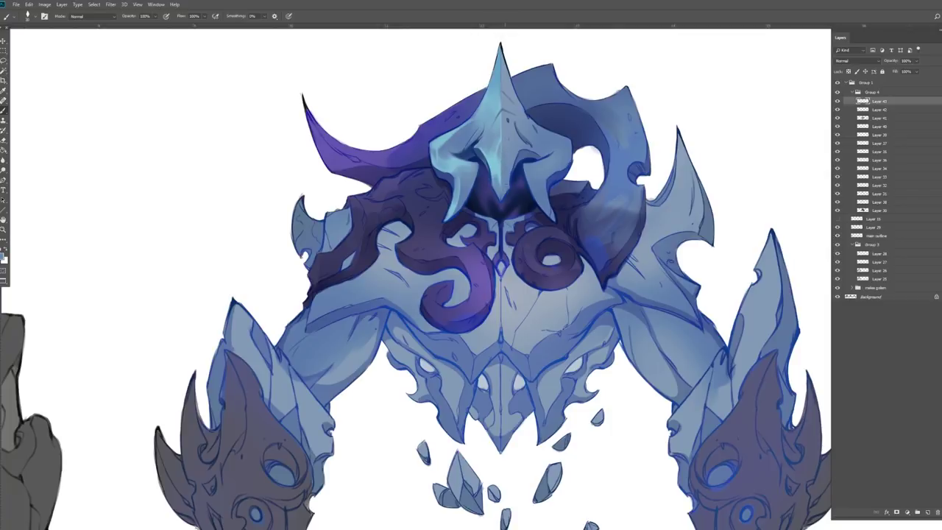
{"action": "left_click_drag", "start_coordinate": [505, 129], "coordinate": [506, 177]}
{"action": "left_click_drag", "start_coordinate": [506, 71], "coordinate": [504, 115]}
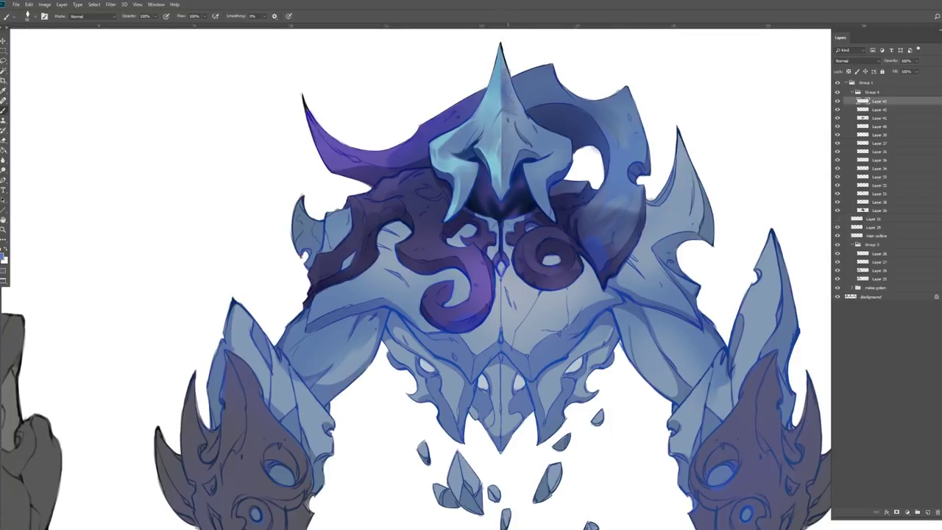
{"action": "left_click", "coordinate": [475, 158], "text": "alt"}
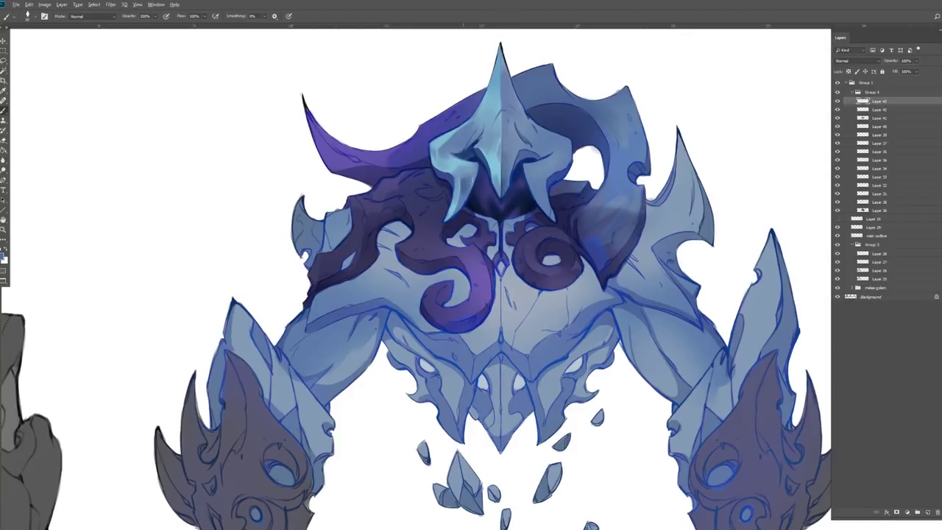
{"action": "left_click", "coordinate": [528, 177], "text": "alt"}
{"action": "left_click", "coordinate": [530, 184], "text": "alt"}
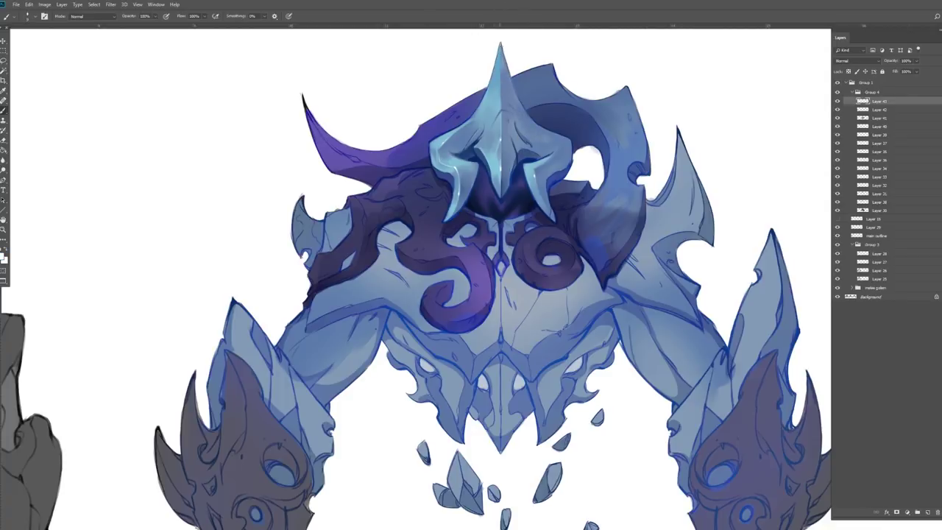
Choose new foreground colours, repaint the cape's broad upper section in lighter blue, and add dark fold lines in its inner curve
{"action": "key", "text": "h"}
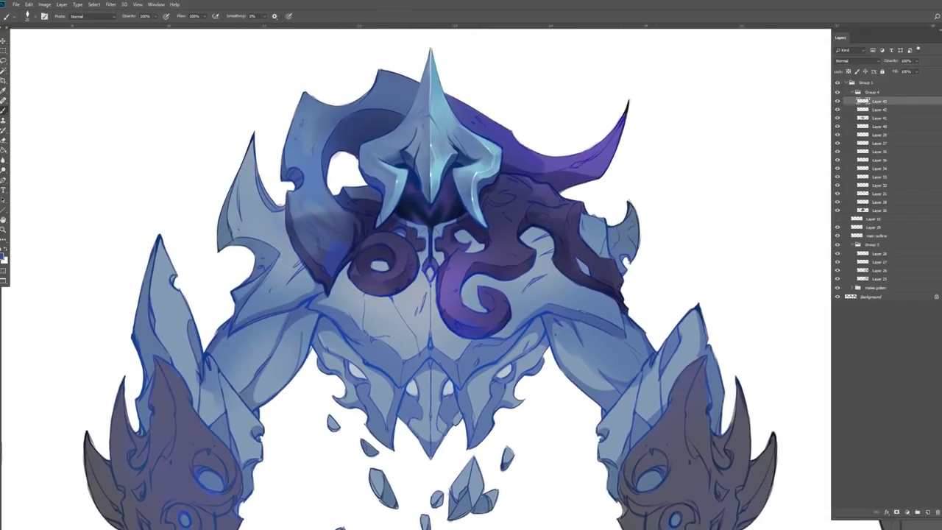
{"action": "left_click", "coordinate": [3, 256]}
{"action": "key", "text": "Escape"}
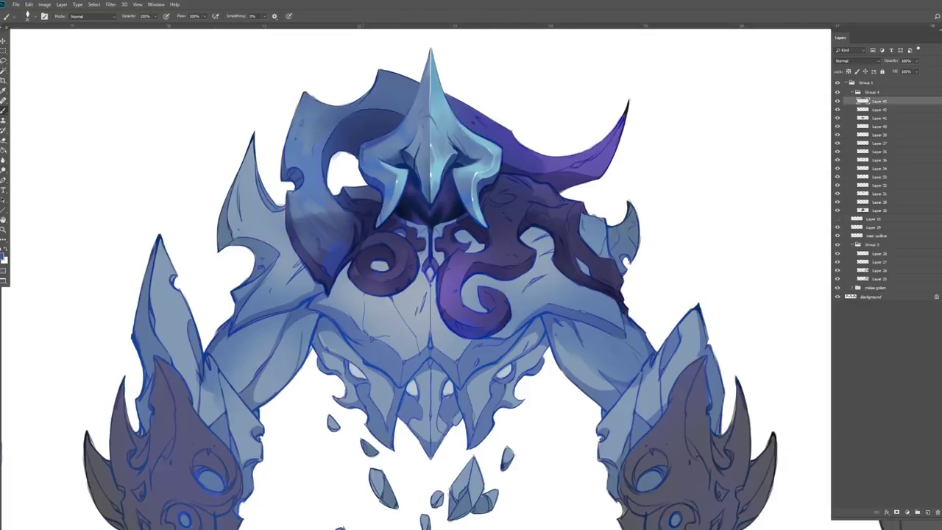
{"action": "left_click_drag", "start_coordinate": [402, 230], "coordinate": [358, 225]}
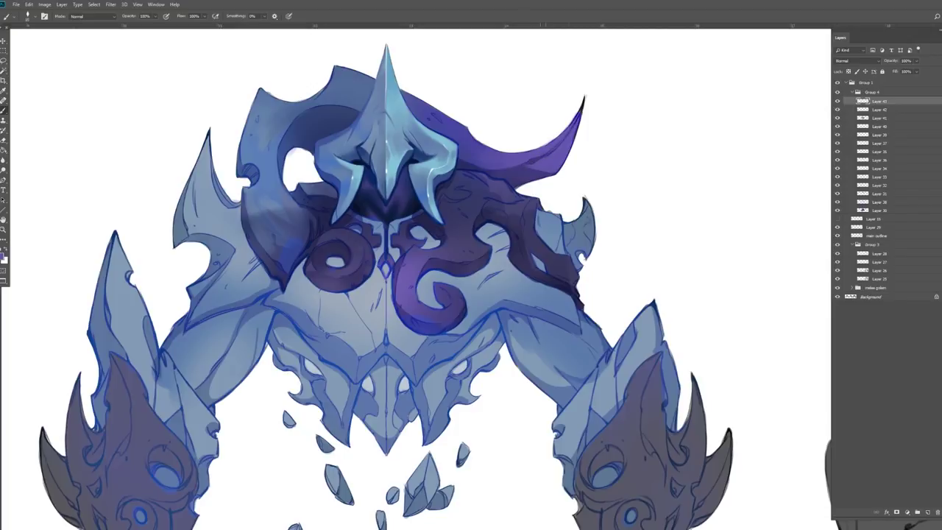
{"action": "mouse_move", "coordinate": [288, 124]}
{"action": "left_mouse_down"}
{"action": "mouse_move", "coordinate": [317, 107]}
{"action": "mouse_move", "coordinate": [258, 128]}
{"action": "mouse_move", "coordinate": [339, 99]}
{"action": "mouse_move", "coordinate": [293, 125]}
{"action": "left_mouse_up"}
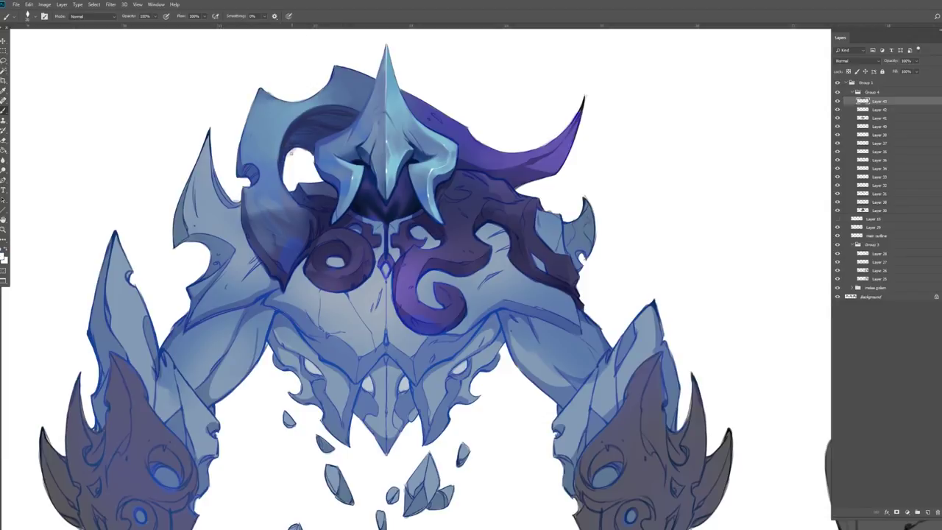
Clean up the cape's inner and upper edges and brighten its purple tail up to the tip with lighter violet
{"action": "left_click_drag", "start_coordinate": [290, 152], "coordinate": [300, 149]}
{"action": "left_click_drag", "start_coordinate": [306, 99], "coordinate": [337, 67]}
{"action": "left_click", "coordinate": [3, 254]}
{"action": "left_click_drag", "start_coordinate": [515, 156], "coordinate": [550, 147]}
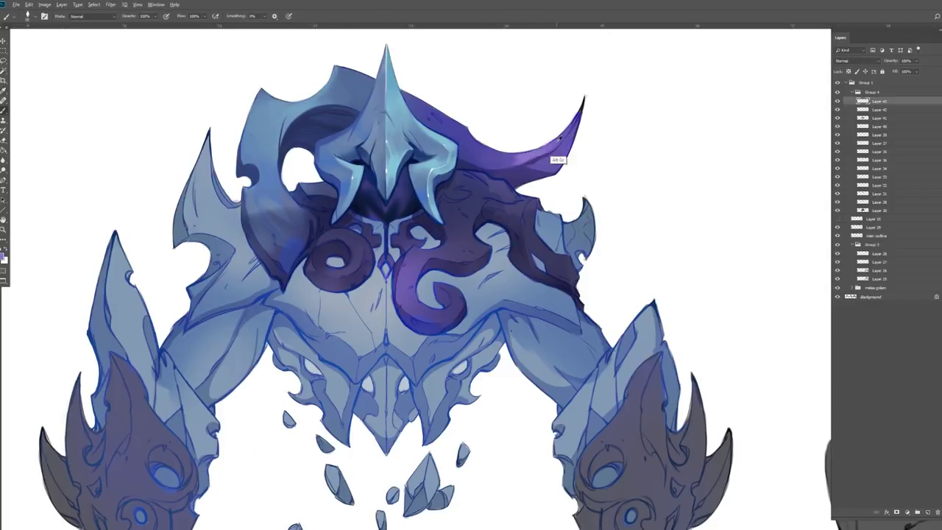
{"action": "mouse_move", "coordinate": [499, 164]}
{"action": "left_mouse_down"}
{"action": "mouse_move", "coordinate": [557, 131]}
{"action": "mouse_move", "coordinate": [565, 149]}
{"action": "mouse_move", "coordinate": [587, 88]}
{"action": "left_mouse_up"}
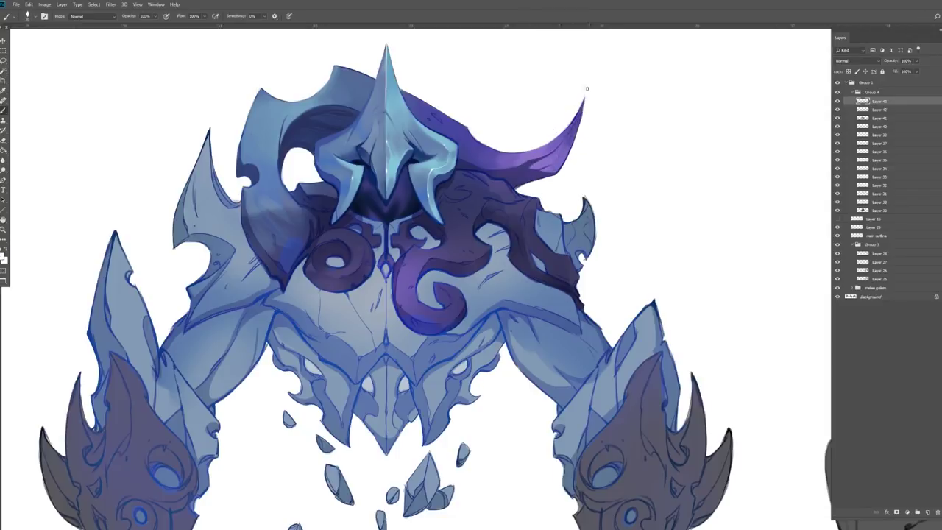
Blend darker blue and purple into the cape's lower fold and shade the round spiral ornament with sampled purples
{"action": "mouse_move", "coordinate": [258, 288]}
{"action": "left_mouse_down"}
{"action": "mouse_move", "coordinate": [311, 200]}
{"action": "mouse_move", "coordinate": [268, 248]}
{"action": "mouse_move", "coordinate": [267, 237]}
{"action": "mouse_move", "coordinate": [294, 241]}
{"action": "mouse_move", "coordinate": [281, 217]}
{"action": "mouse_move", "coordinate": [277, 267]}
{"action": "left_mouse_up"}
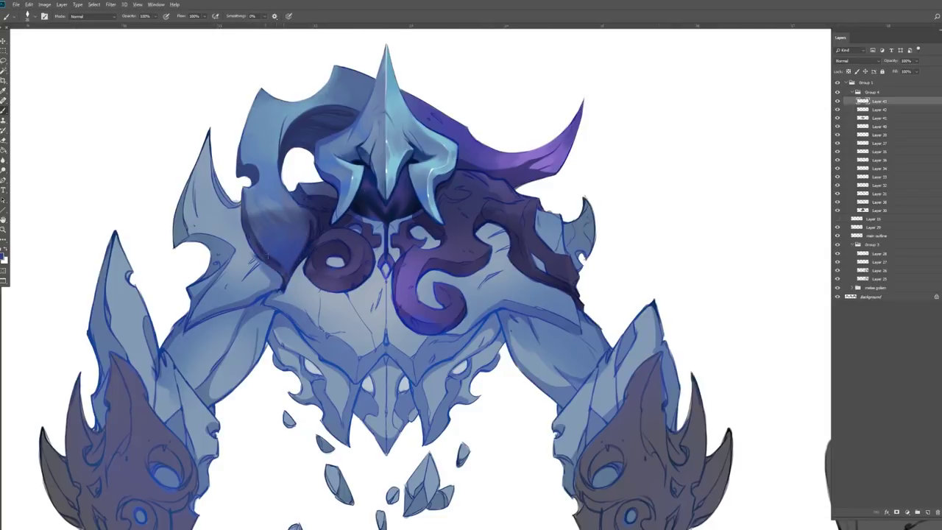
{"action": "left_click_drag", "start_coordinate": [243, 241], "coordinate": [242, 200]}
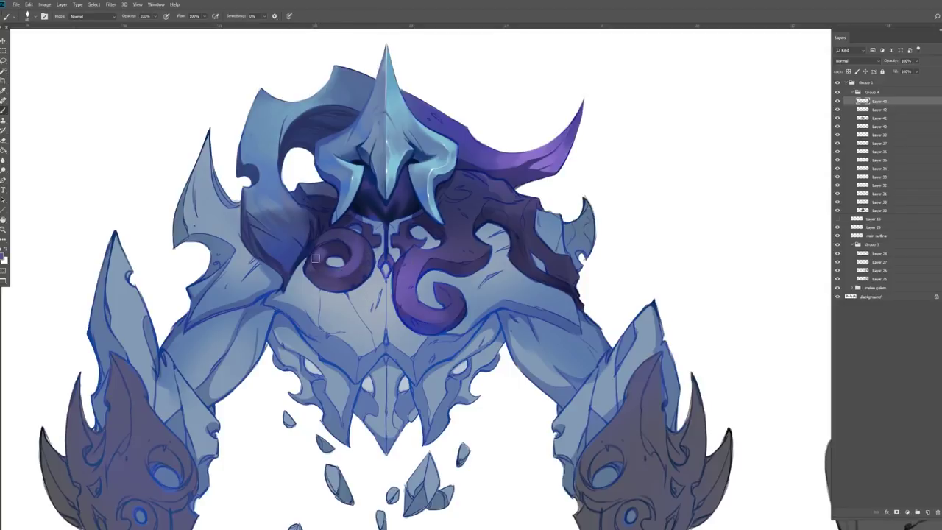
{"action": "left_click", "coordinate": [343, 271], "text": "alt"}
{"action": "left_click", "coordinate": [309, 259], "text": "alt"}
{"action": "right_click", "coordinate": [311, 305], "text": "alt+shift"}
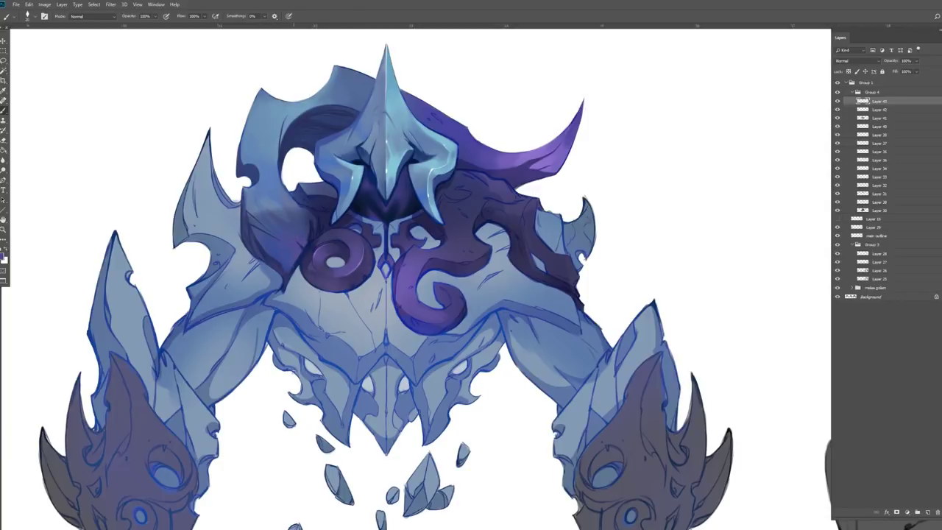
Deepen the shadows beneath the helmet and between the cape and spiral ornament with sampled dark tones
{"action": "left_click", "coordinate": [321, 221], "text": "alt"}
{"action": "left_click", "coordinate": [383, 208], "text": "alt"}
{"action": "left_click", "coordinate": [392, 193], "text": "alt"}
{"action": "left_click", "coordinate": [389, 199], "text": "alt"}
{"action": "scroll", "coordinate": [456, 177], "scroll_direction": "down", "scroll_amount": 1}
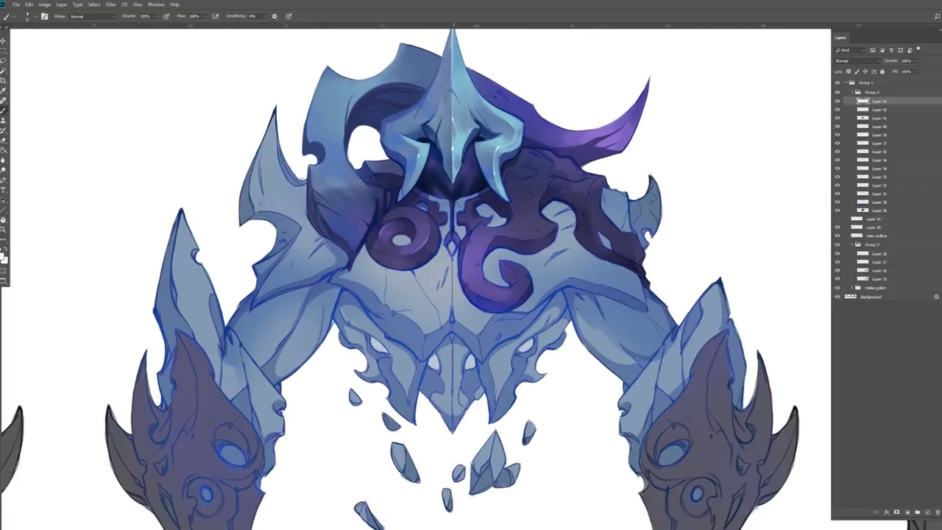
{"action": "scroll", "coordinate": [456, 176], "scroll_direction": "up", "scroll_amount": 1}
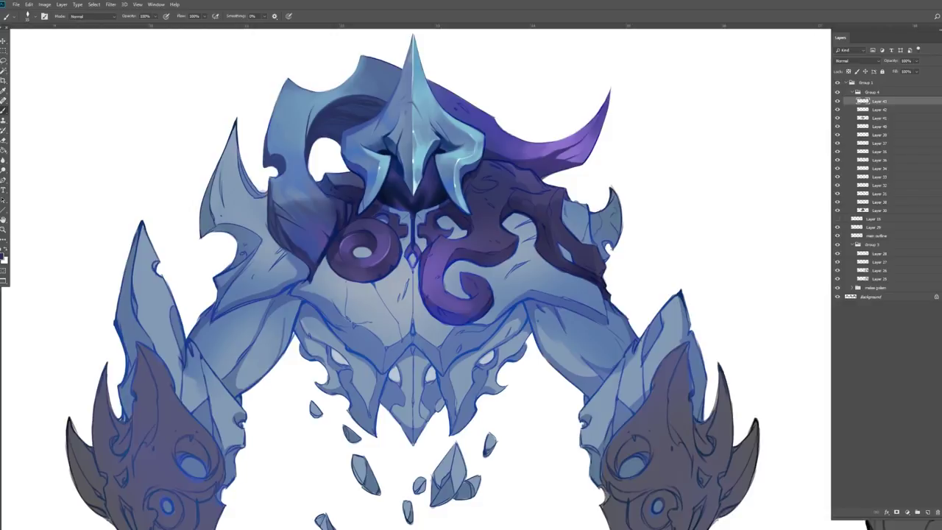
Add a new layer, paint a curled purple extension above the round spiral, and tidy the cape's lower fold and outer edge
{"action": "left_click_drag", "start_coordinate": [345, 242], "coordinate": [305, 257]}
{"action": "key", "text": "ctrl+shift+alt+n"}
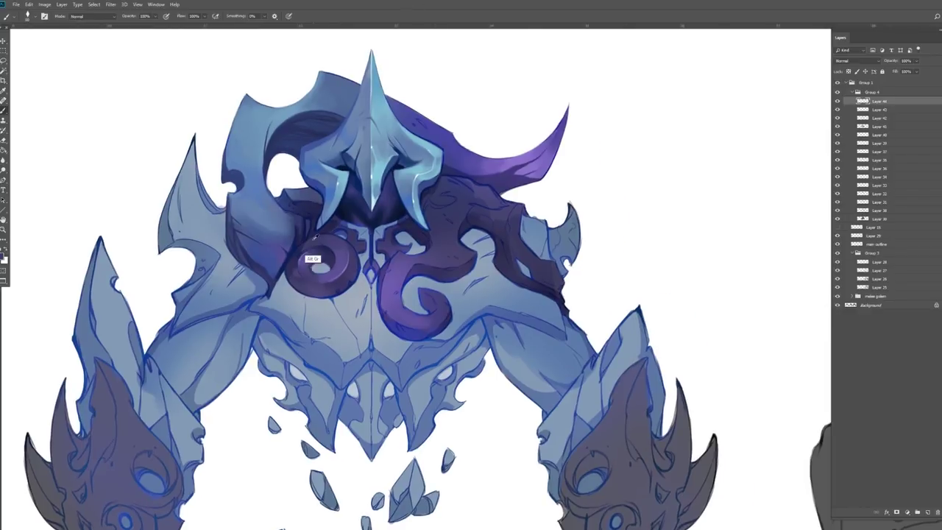
{"action": "mouse_move", "coordinate": [277, 221]}
{"action": "left_mouse_down"}
{"action": "mouse_move", "coordinate": [297, 228]}
{"action": "mouse_move", "coordinate": [291, 215]}
{"action": "left_mouse_up"}
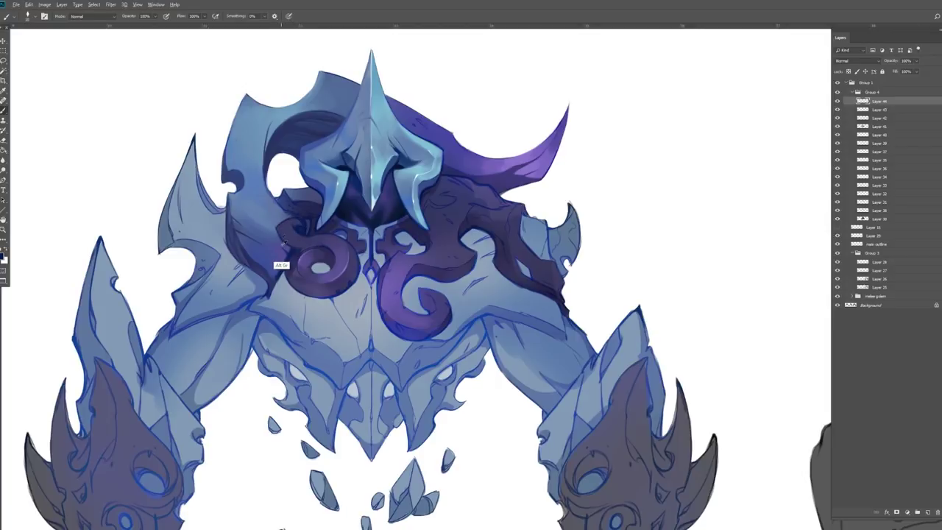
{"action": "key", "text": "bracketright"}
{"action": "key", "text": "bracketleft"}
{"action": "left_click_drag", "start_coordinate": [257, 287], "coordinate": [279, 302]}
{"action": "left_click_drag", "start_coordinate": [274, 266], "coordinate": [280, 284]}
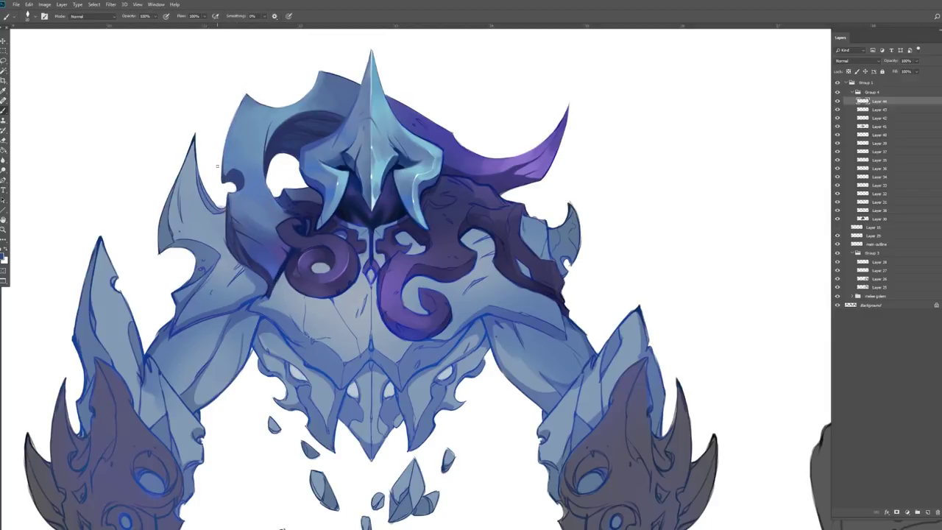
{"action": "mouse_move", "coordinate": [229, 181]}
{"action": "left_mouse_down"}
{"action": "mouse_move", "coordinate": [239, 190]}
{"action": "mouse_move", "coordinate": [223, 238]}
{"action": "left_mouse_up"}
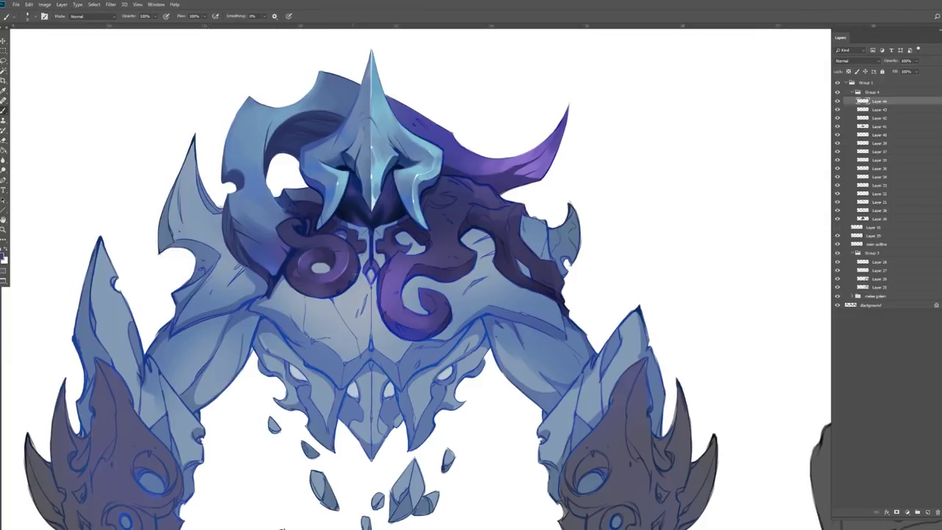
Add a layer in Overlay mode and brush a light cyan glow over the helmet, cape and chest
{"action": "key", "text": "z"}
{"action": "key", "text": "ctrl+minus"}
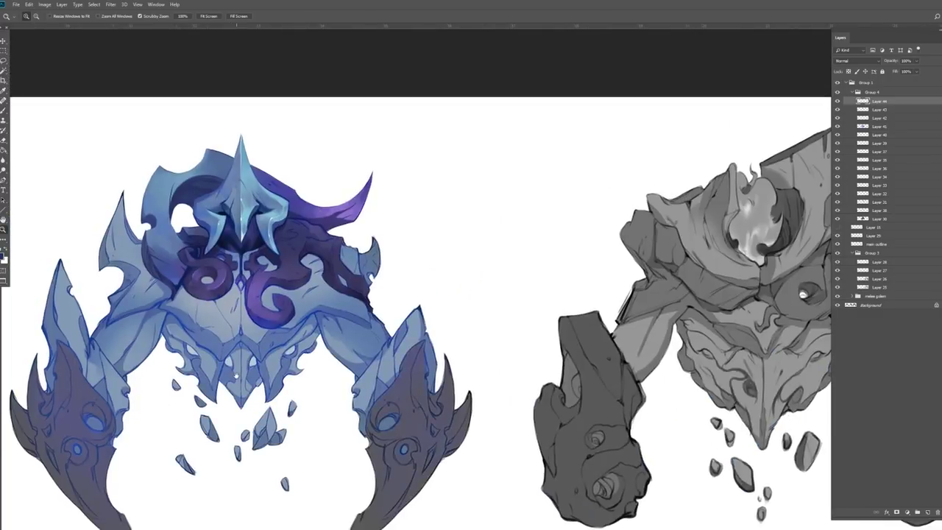
{"action": "left_click", "coordinate": [927, 511]}
{"action": "key", "text": "shift+alt+o"}
{"action": "key", "text": "b"}
{"action": "left_click", "coordinate": [172, 388], "text": "alt"}
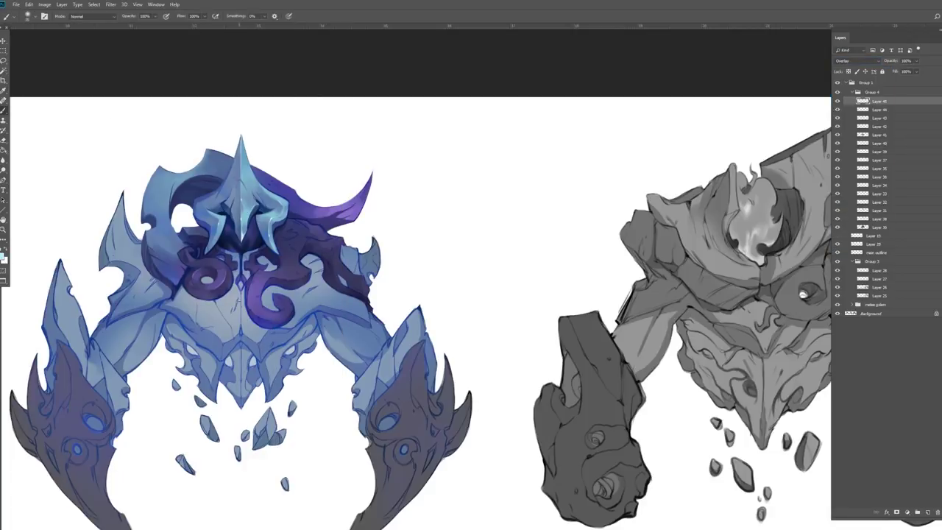
{"action": "mouse_move", "coordinate": [225, 207]}
{"action": "left_mouse_down"}
{"action": "mouse_move", "coordinate": [258, 202]}
{"action": "mouse_move", "coordinate": [243, 184]}
{"action": "mouse_move", "coordinate": [232, 214]}
{"action": "mouse_move", "coordinate": [246, 217]}
{"action": "left_mouse_up"}
{"action": "key", "text": "e"}
{"action": "key", "text": "b"}
{"action": "mouse_move", "coordinate": [147, 184]}
{"action": "left_mouse_down"}
{"action": "mouse_move", "coordinate": [176, 220]}
{"action": "mouse_move", "coordinate": [316, 265]}
{"action": "mouse_move", "coordinate": [220, 294]}
{"action": "mouse_move", "coordinate": [323, 302]}
{"action": "left_mouse_up"}
Add another normal layer and refine the cape's edges and purple tail with sampled blues and purples
{"action": "left_click", "coordinate": [927, 512]}
{"action": "mouse_move", "coordinate": [164, 210]}
{"action": "left_mouse_down"}
{"action": "mouse_move", "coordinate": [151, 208]}
{"action": "mouse_move", "coordinate": [164, 205]}
{"action": "mouse_move", "coordinate": [158, 214]}
{"action": "mouse_move", "coordinate": [172, 226]}
{"action": "left_mouse_up"}
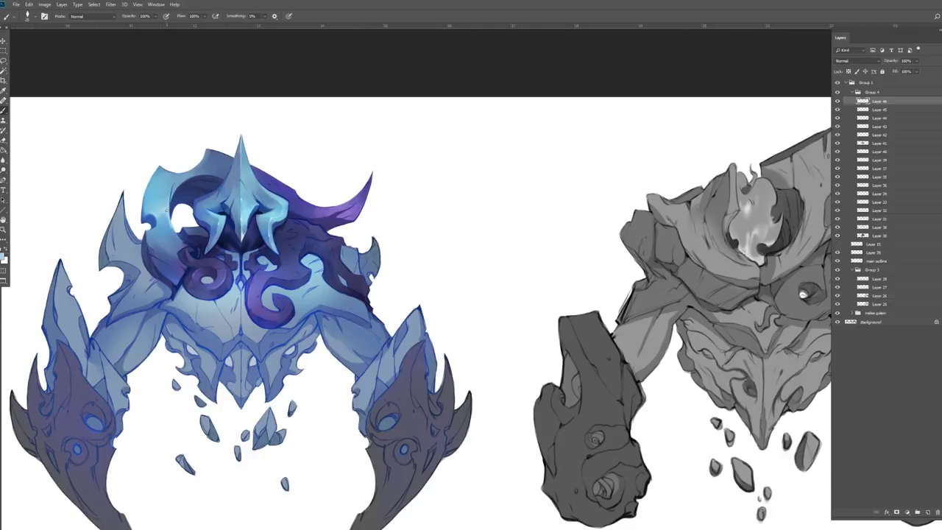
{"action": "left_click", "coordinate": [172, 191], "text": "alt"}
{"action": "left_click", "coordinate": [146, 210], "text": "alt"}
{"action": "left_click_drag", "start_coordinate": [186, 160], "coordinate": [238, 152]}
{"action": "left_click_drag", "start_coordinate": [380, 211], "coordinate": [377, 209]}
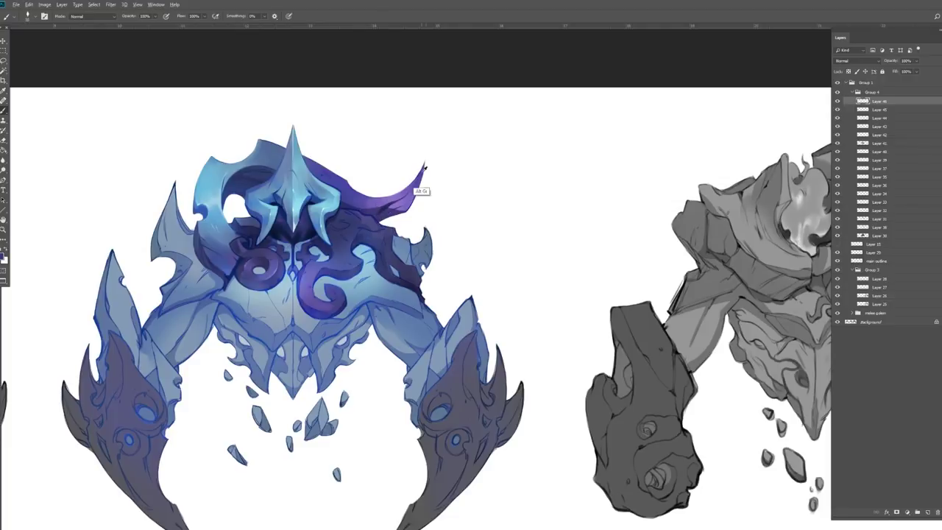
{"action": "left_click", "coordinate": [390, 200], "text": "alt"}
{"action": "left_click", "coordinate": [215, 265], "text": "alt"}
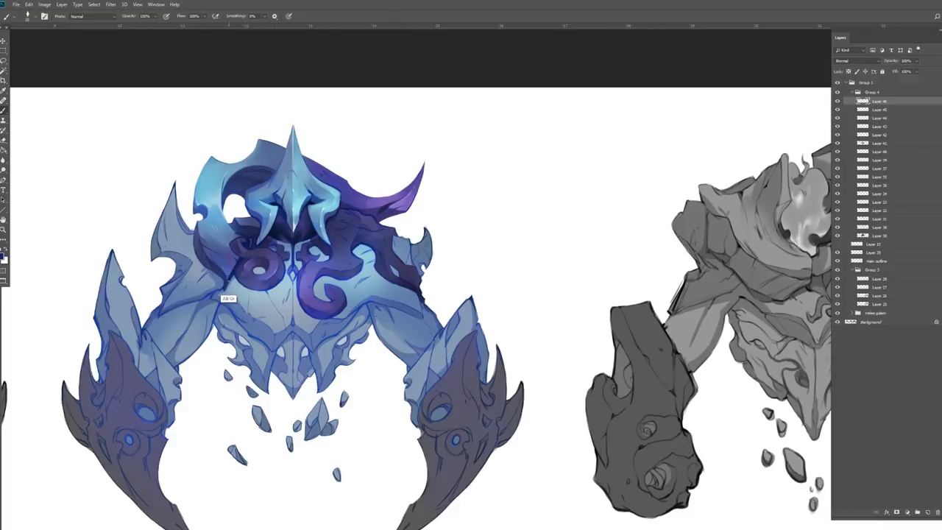
Retouch the second golem's grey hood with grey brush strokes above and beside its glowing opening
{"action": "key", "text": "F6"}
{"action": "key", "text": "Escape"}
{"action": "left_click_drag", "start_coordinate": [515, 295], "coordinate": [287, 297]}
{"action": "left_click_drag", "start_coordinate": [604, 156], "coordinate": [652, 126]}
{"action": "mouse_move", "coordinate": [582, 169]}
{"action": "left_mouse_down"}
{"action": "mouse_move", "coordinate": [620, 159]}
{"action": "mouse_move", "coordinate": [612, 175]}
{"action": "mouse_move", "coordinate": [621, 184]}
{"action": "mouse_move", "coordinate": [607, 163]}
{"action": "mouse_move", "coordinate": [661, 119]}
{"action": "mouse_move", "coordinate": [614, 138]}
{"action": "mouse_move", "coordinate": [662, 118]}
{"action": "mouse_move", "coordinate": [681, 123]}
{"action": "mouse_move", "coordinate": [666, 173]}
{"action": "mouse_move", "coordinate": [679, 158]}
{"action": "mouse_move", "coordinate": [641, 184]}
{"action": "left_mouse_up"}
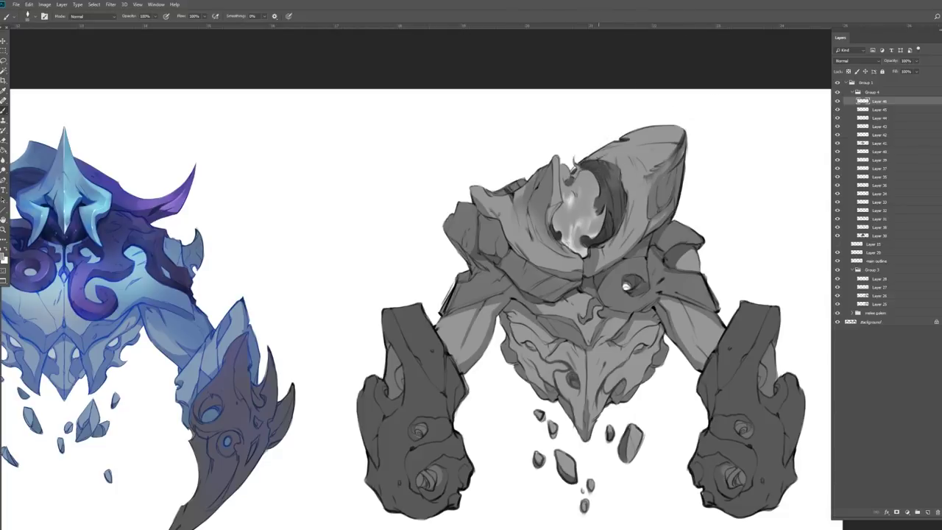
{"action": "left_click_drag", "start_coordinate": [623, 171], "coordinate": [634, 211]}
{"action": "left_click_drag", "start_coordinate": [270, 309], "coordinate": [481, 286]}
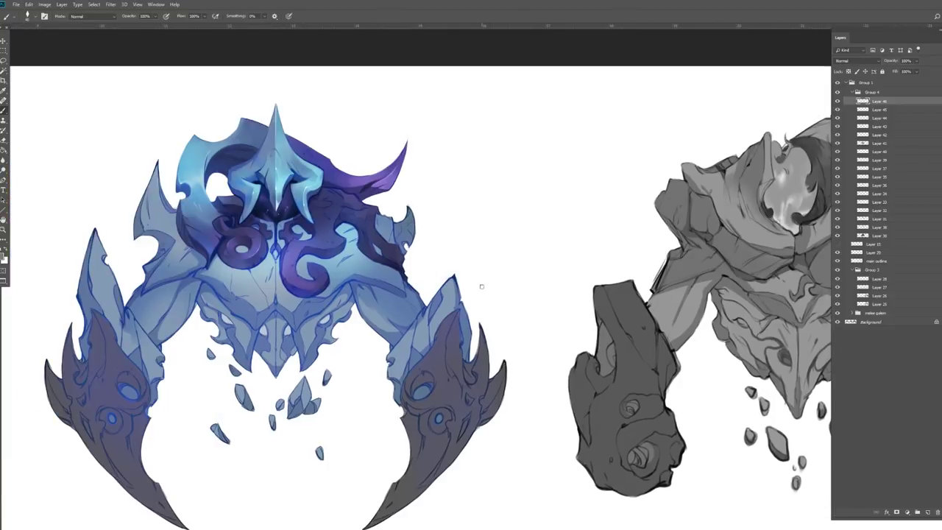
Adjust the brush and paint colour, and render the large purple scroll on the chest with sampled tones
{"action": "scroll", "coordinate": [123, 213], "scroll_direction": "up", "scroll_amount": 1}
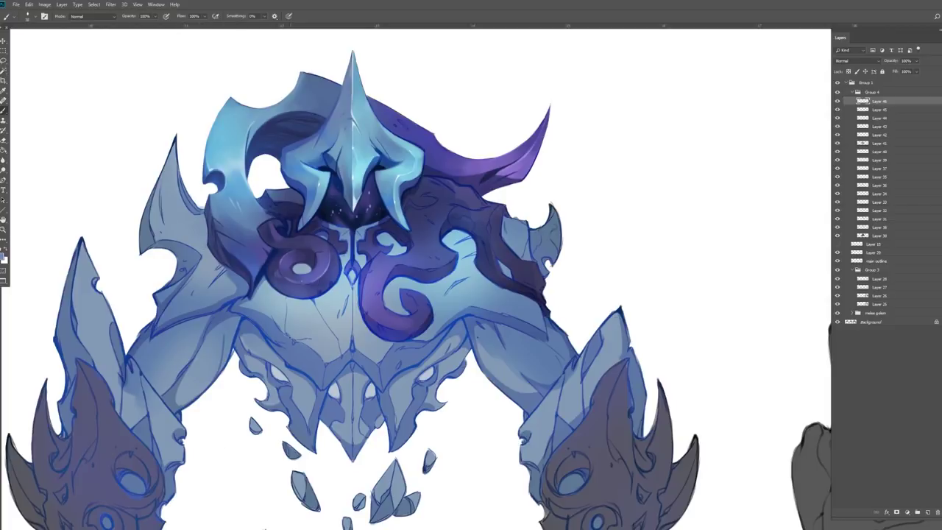
{"action": "key", "text": "bracketright"}
{"action": "key", "text": "bracketleft"}
{"action": "left_click", "coordinate": [118, 383]}
{"action": "key", "text": "Return"}
{"action": "left_click", "coordinate": [377, 326], "text": "alt"}
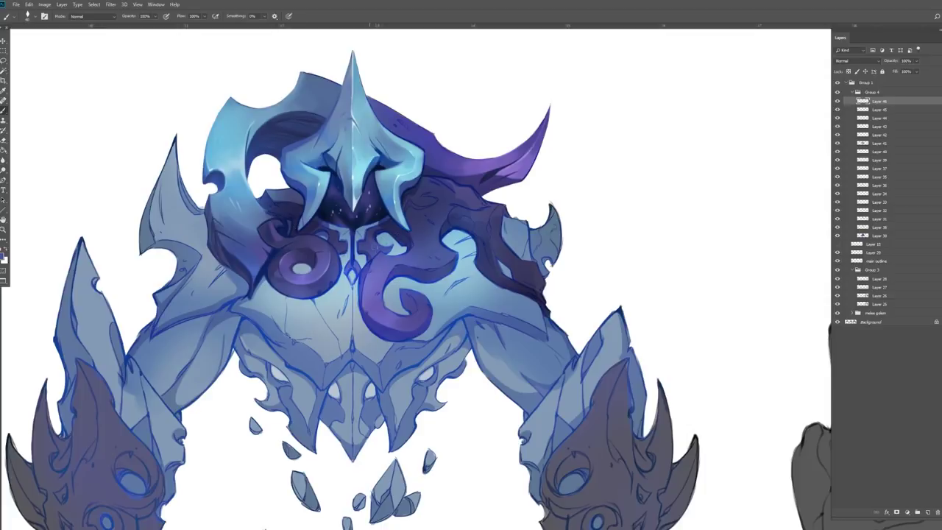
{"action": "left_click", "coordinate": [416, 293], "text": "alt"}
Paint a dark central groove below the helmet and define the collar ornaments with sampled blues
{"action": "left_click", "coordinate": [349, 254], "text": "alt"}
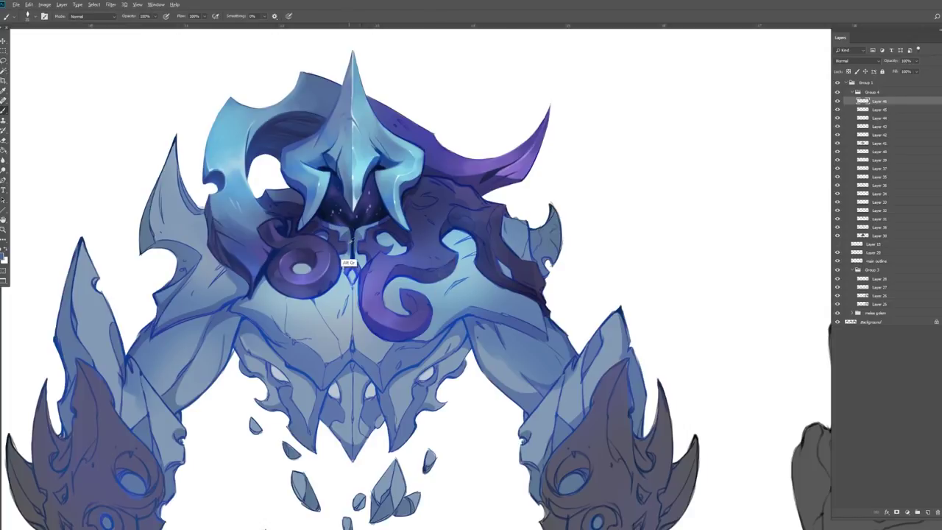
{"action": "left_click", "coordinate": [336, 276], "text": "alt"}
{"action": "left_click", "coordinate": [338, 251], "text": "alt"}
{"action": "left_click", "coordinate": [357, 267], "text": "alt"}
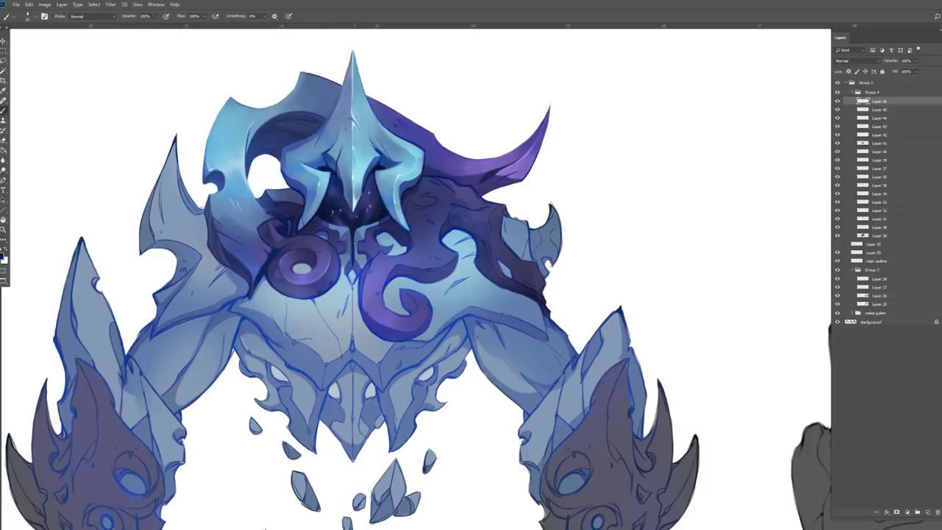
{"action": "left_click", "coordinate": [343, 256], "text": "alt"}
Refine the curl beside the cape and add lighter edges and dark notches to the purple tail using sampled colours
{"action": "left_click", "coordinate": [280, 243], "text": "alt"}
{"action": "left_click", "coordinate": [218, 217], "text": "alt"}
{"action": "left_click", "coordinate": [399, 117], "text": "alt"}
{"action": "left_click", "coordinate": [434, 135], "text": "alt"}
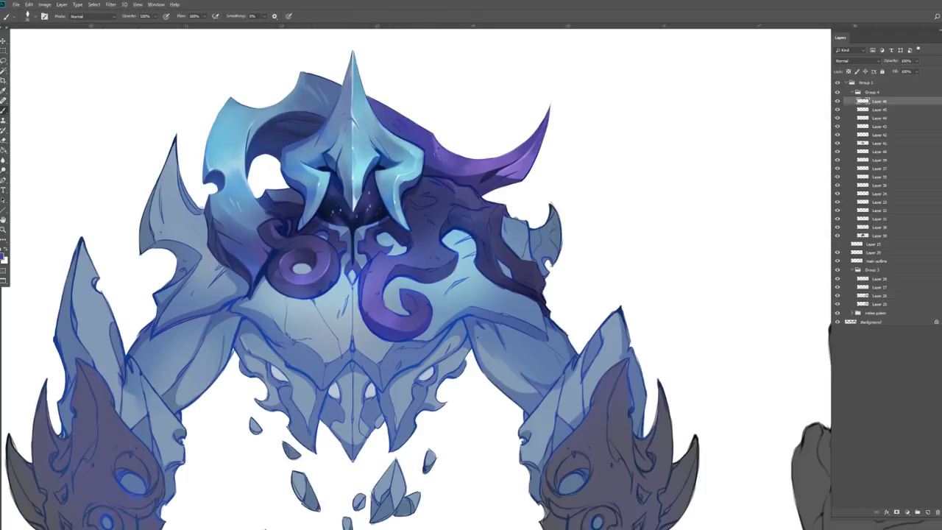
{"action": "left_click", "coordinate": [504, 189], "text": "alt"}
{"action": "left_click_drag", "start_coordinate": [484, 173], "coordinate": [505, 166]}
{"action": "left_click", "coordinate": [405, 300], "text": "alt"}
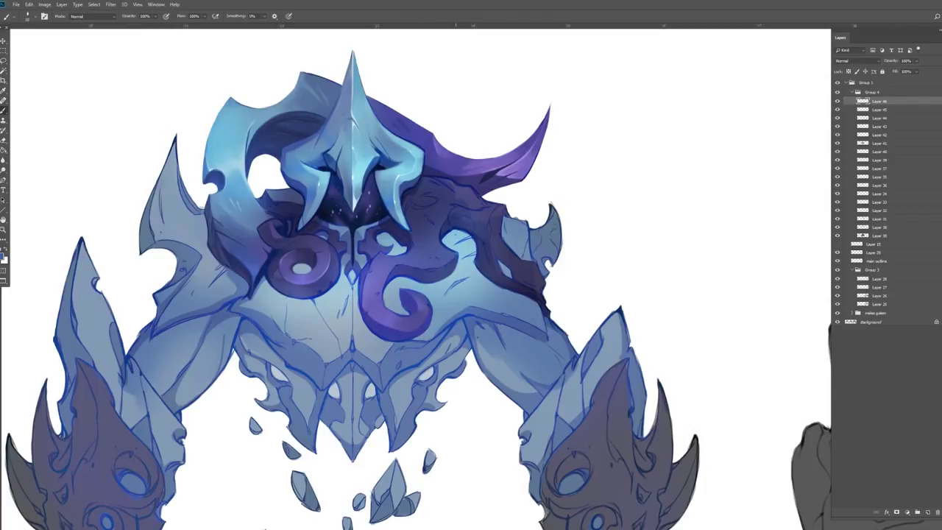
Touch up the helmet with sampled colours and paint the small far shoulder spike in smooth blues
{"action": "left_click", "coordinate": [398, 232], "text": "alt"}
{"action": "left_click", "coordinate": [393, 171], "text": "alt"}
{"action": "left_click", "coordinate": [309, 169], "text": "alt"}
{"action": "left_click", "coordinate": [547, 264], "text": "alt"}
{"action": "mouse_move", "coordinate": [553, 251]}
{"action": "left_mouse_down"}
{"action": "mouse_move", "coordinate": [555, 215]}
{"action": "mouse_move", "coordinate": [532, 249]}
{"action": "mouse_move", "coordinate": [542, 223]}
{"action": "mouse_move", "coordinate": [494, 218]}
{"action": "mouse_move", "coordinate": [506, 288]}
{"action": "mouse_move", "coordinate": [502, 267]}
{"action": "left_mouse_up"}
{"action": "left_click", "coordinate": [515, 228], "text": "alt"}
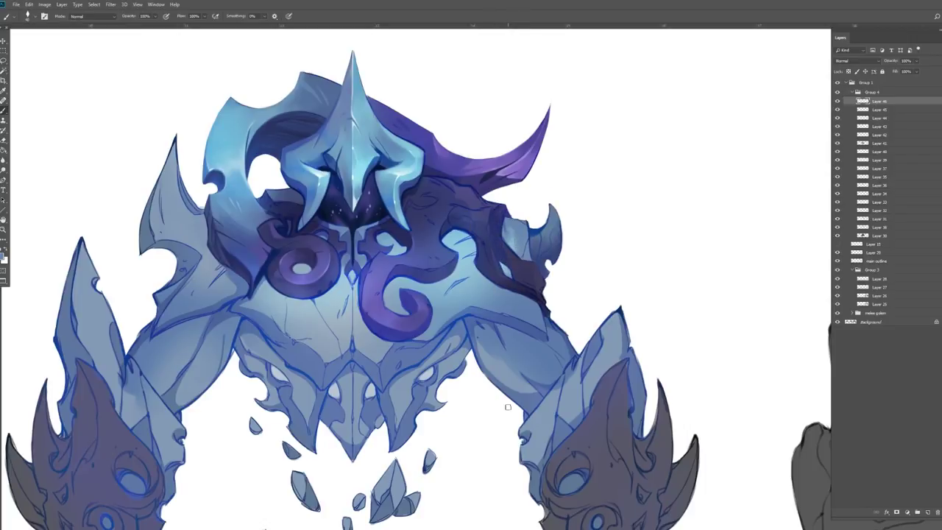
Add a new layer and paint small pale sparkles and scratches over the cape's cyan section
{"action": "key", "text": "ctrl+shift+alt+n"}
{"action": "left_click_drag", "start_coordinate": [328, 181], "coordinate": [353, 160]}
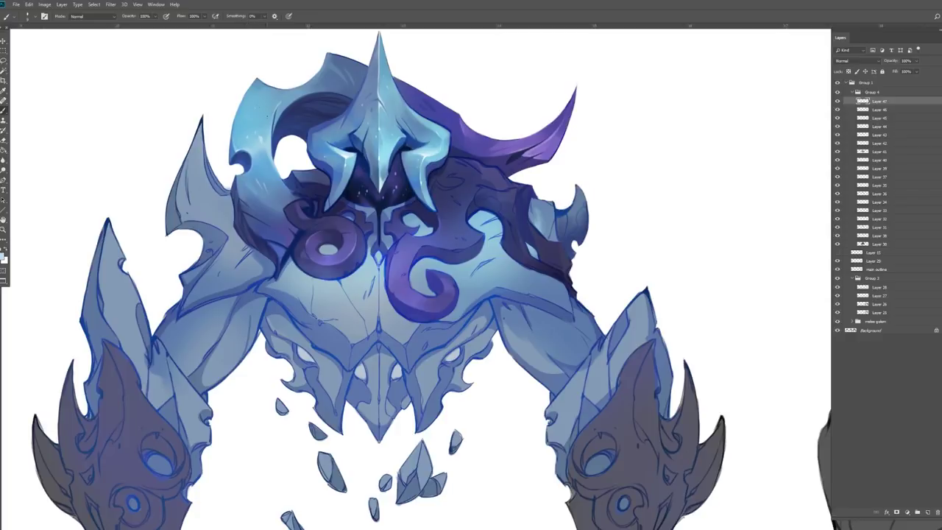
{"action": "left_click", "coordinate": [270, 132], "text": "alt"}
{"action": "left_click", "coordinate": [315, 178], "text": "alt"}
{"action": "left_click_drag", "start_coordinate": [407, 312], "coordinate": [462, 317]}
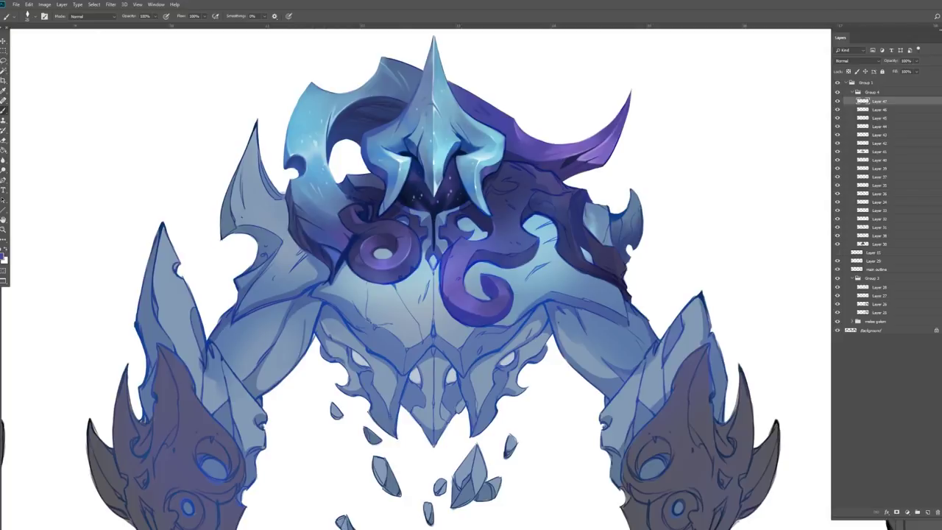
Add a Multiply layer, brush muted violet shading over both shoulders and the upper chest, and set its opacity to 62%
{"action": "left_click_drag", "start_coordinate": [435, 246], "coordinate": [407, 219]}
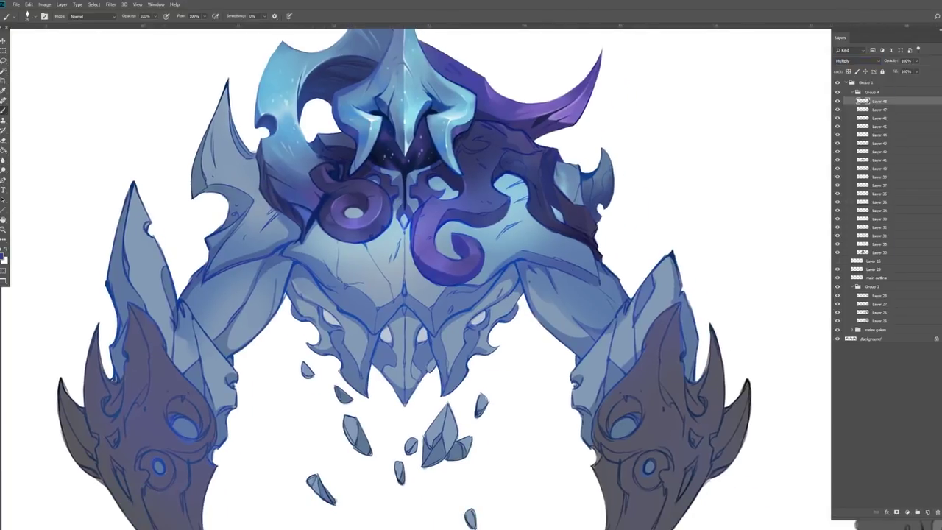
{"action": "left_click_drag", "start_coordinate": [497, 202], "coordinate": [485, 219]}
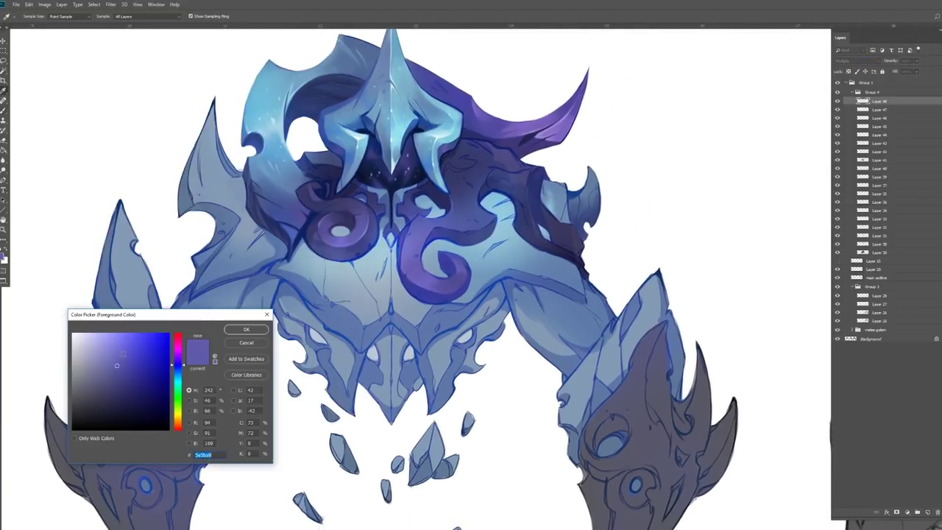
{"action": "left_click_drag", "start_coordinate": [262, 221], "coordinate": [243, 254]}
{"action": "left_click_drag", "start_coordinate": [515, 184], "coordinate": [589, 250]}
{"action": "left_click", "coordinate": [3, 256]}
{"action": "left_click", "coordinate": [248, 326]}
{"action": "left_click_drag", "start_coordinate": [340, 208], "coordinate": [515, 192]}
{"action": "left_click_drag", "start_coordinate": [891, 60], "coordinate": [875, 60]}
{"action": "key", "text": "e"}
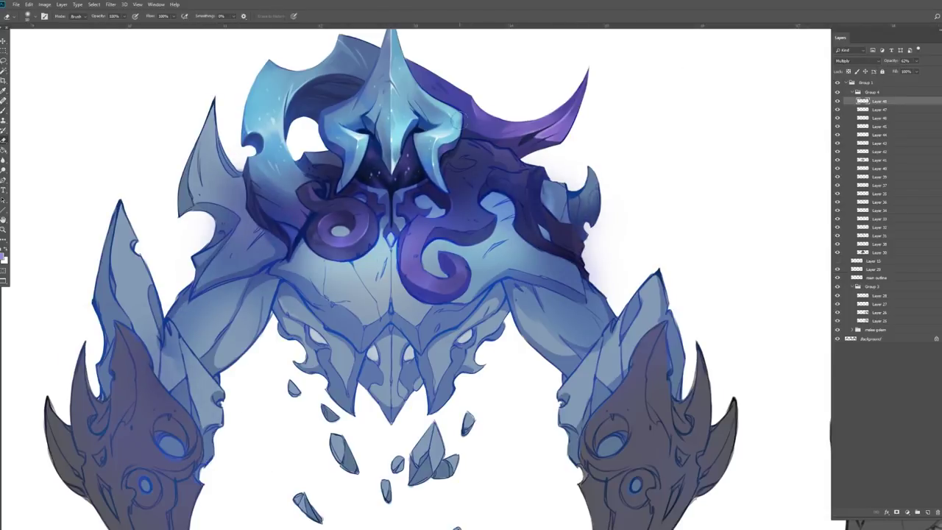
Add a new layer and paint the large shoulder spike beside the cape with sampled blues up to its tip
{"action": "left_click", "coordinate": [927, 513]}
{"action": "key", "text": "b"}
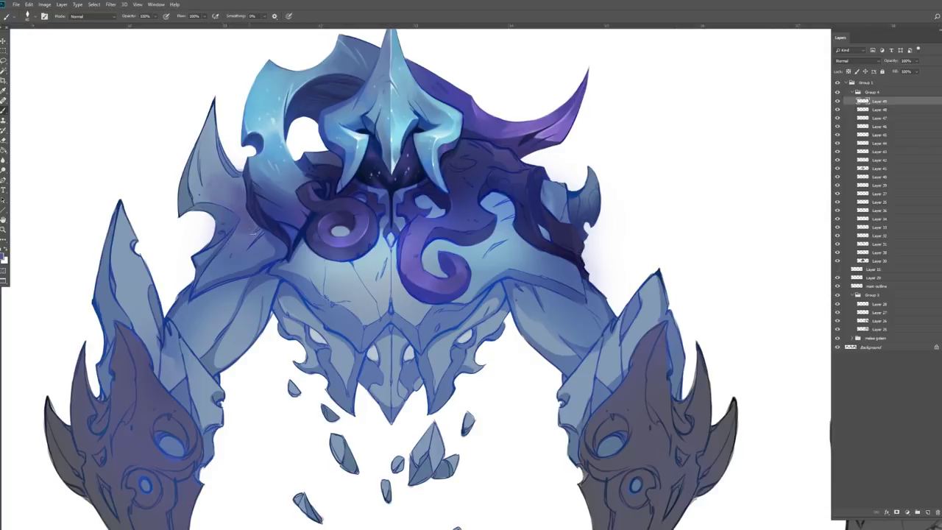
{"action": "left_click", "coordinate": [212, 182], "text": "alt"}
{"action": "mouse_move", "coordinate": [193, 163]}
{"action": "left_mouse_down"}
{"action": "mouse_move", "coordinate": [199, 206]}
{"action": "mouse_move", "coordinate": [221, 192]}
{"action": "left_mouse_up"}
{"action": "left_click_drag", "start_coordinate": [200, 153], "coordinate": [215, 102]}
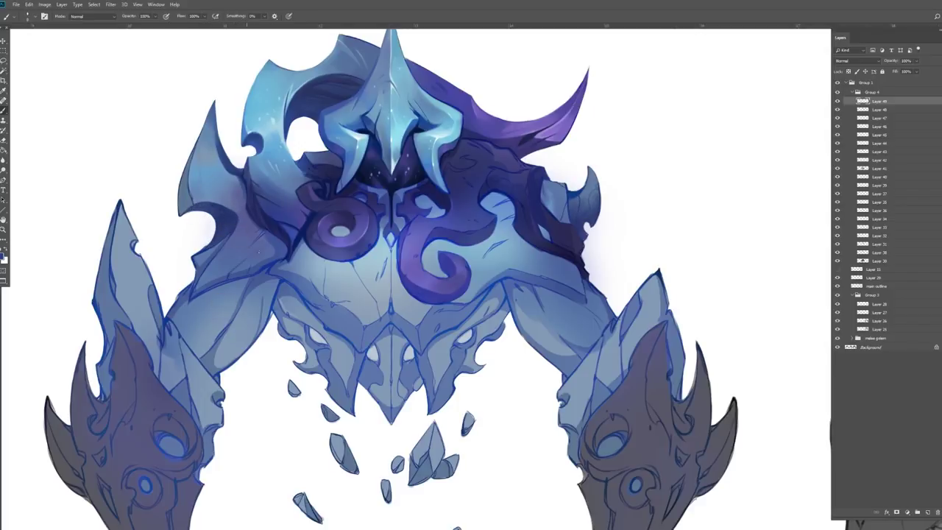
Brighten the large shoulder spike's outer corner with light blue and clean its outline
{"action": "left_click_drag", "start_coordinate": [181, 207], "coordinate": [183, 186]}
{"action": "left_click_drag", "start_coordinate": [197, 197], "coordinate": [205, 193]}
{"action": "left_click", "coordinate": [193, 183]}
{"action": "left_click", "coordinate": [174, 184], "text": "alt"}
{"action": "left_click_drag", "start_coordinate": [179, 184], "coordinate": [178, 215]}
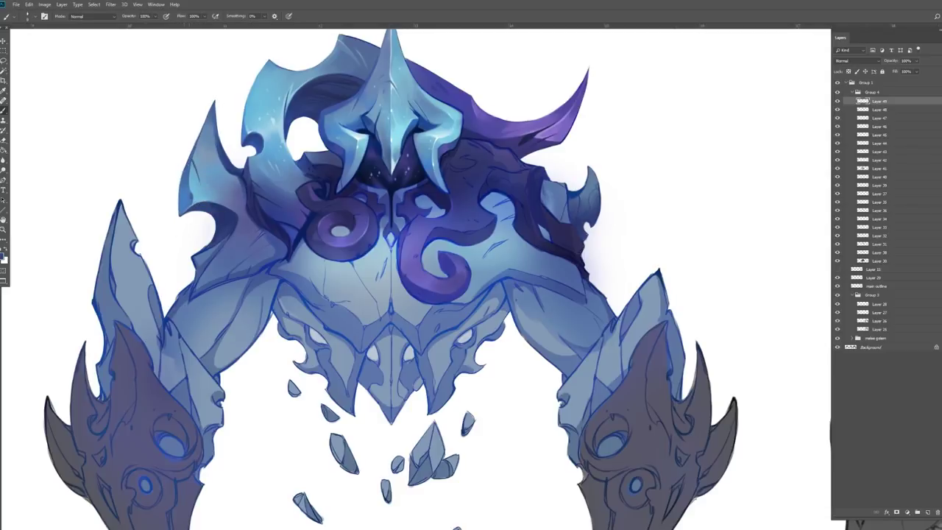
Refine the lower plate and edges of the large shoulder spike using blues sampled from the surrounding armour
{"action": "scroll", "coordinate": [462, 256], "scroll_direction": "left", "scroll_amount": 1}
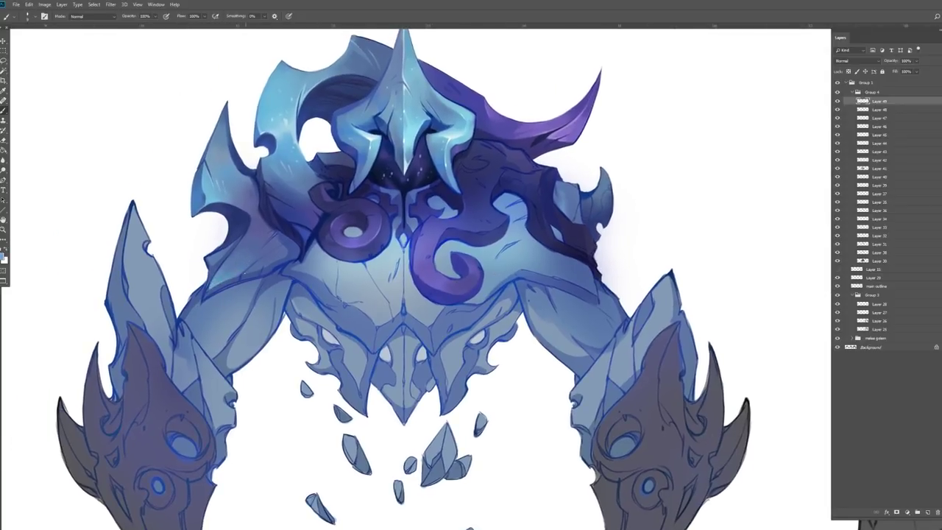
{"action": "left_click", "coordinate": [266, 262], "text": "alt"}
{"action": "left_click", "coordinate": [254, 272], "text": "alt"}
{"action": "left_click", "coordinate": [270, 270], "text": "alt"}
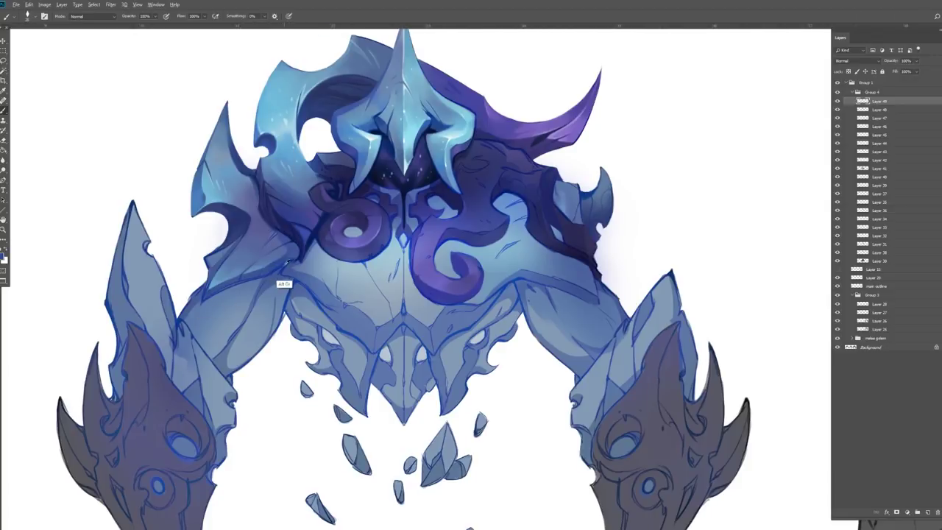
{"action": "left_click", "coordinate": [214, 252], "text": "alt"}
{"action": "left_click", "coordinate": [205, 195], "text": "alt"}
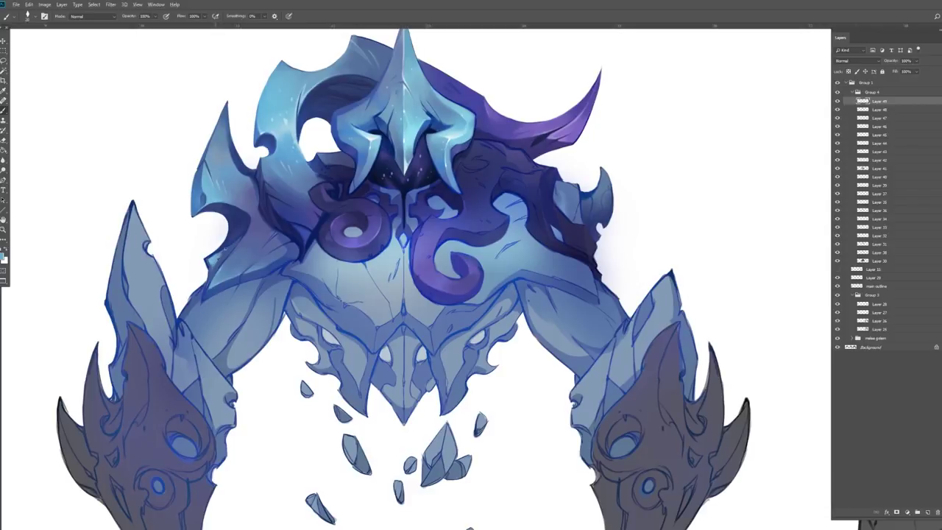
{"action": "left_click_drag", "start_coordinate": [471, 294], "coordinate": [455, 278]}
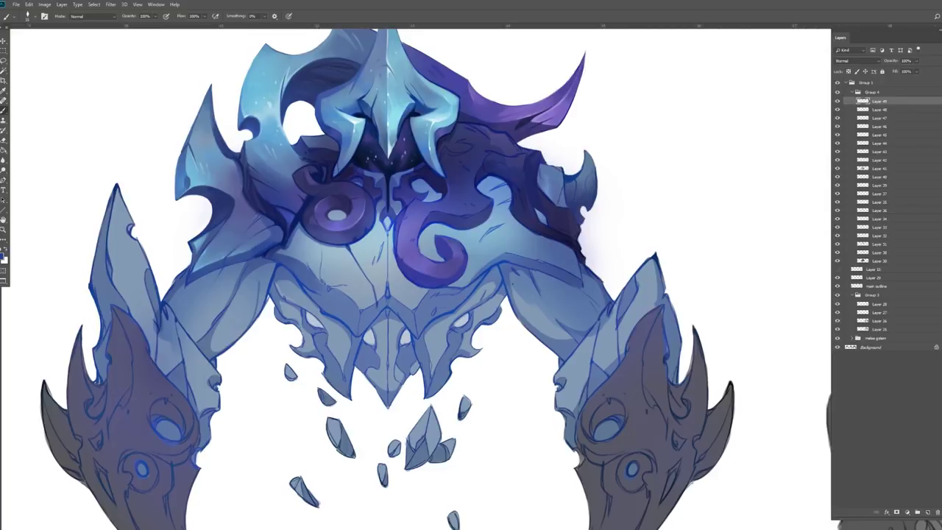
Add an Overlay layer and brush a light purple glow onto the cape's pointed tip and the round scroll ornament
{"action": "left_click", "coordinate": [927, 511]}
{"action": "left_click", "coordinate": [3, 255]}
{"action": "key", "text": "Return"}
{"action": "mouse_move", "coordinate": [563, 107]}
{"action": "left_mouse_down"}
{"action": "mouse_move", "coordinate": [527, 104]}
{"action": "mouse_move", "coordinate": [571, 79]}
{"action": "mouse_move", "coordinate": [471, 100]}
{"action": "left_mouse_up"}
{"action": "mouse_move", "coordinate": [328, 224]}
{"action": "left_mouse_down"}
{"action": "mouse_move", "coordinate": [368, 197]}
{"action": "mouse_move", "coordinate": [372, 224]}
{"action": "mouse_move", "coordinate": [345, 206]}
{"action": "left_mouse_up"}
{"action": "key", "text": "e"}
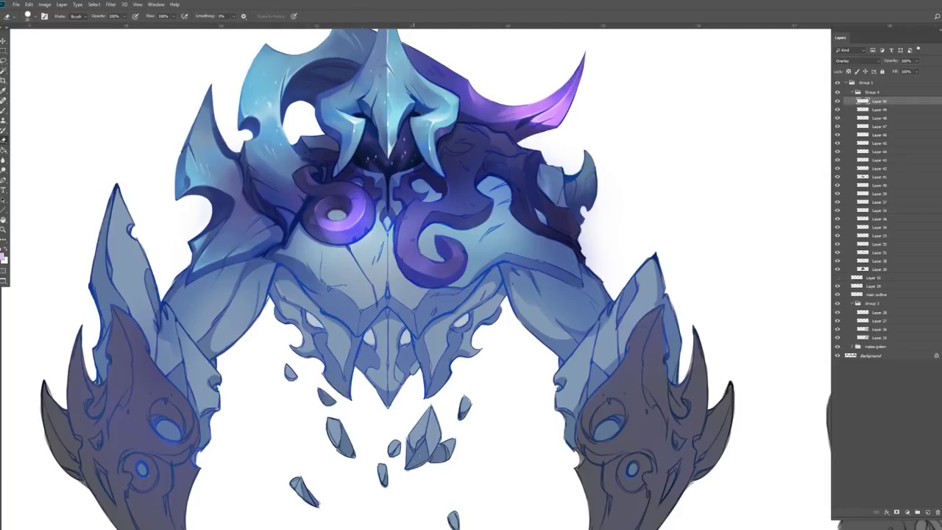
{"action": "right_click", "coordinate": [343, 206]}
{"action": "key", "text": "Escape"}
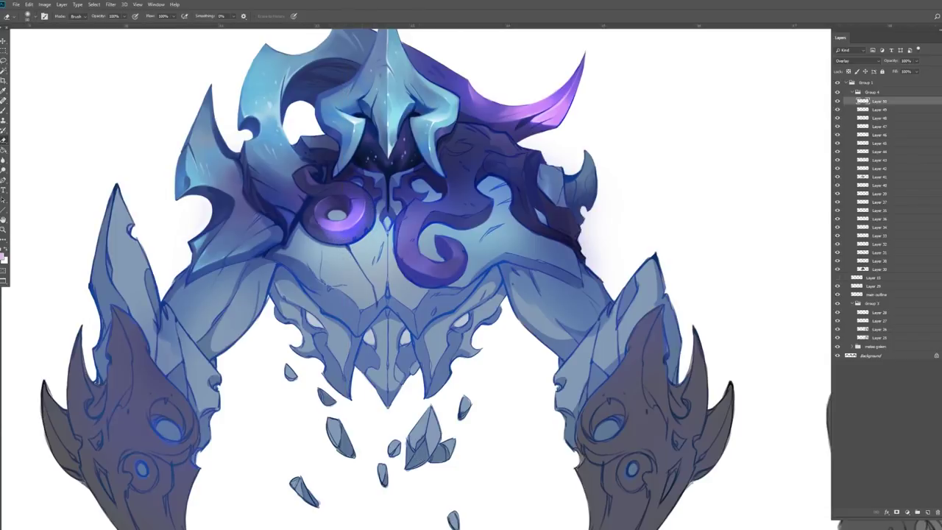
Paint the forearm claw below the cape's purple tip dark indigo on a Multiply layer, keeping its round openings clear
{"action": "key", "text": "ctrl+minus"}
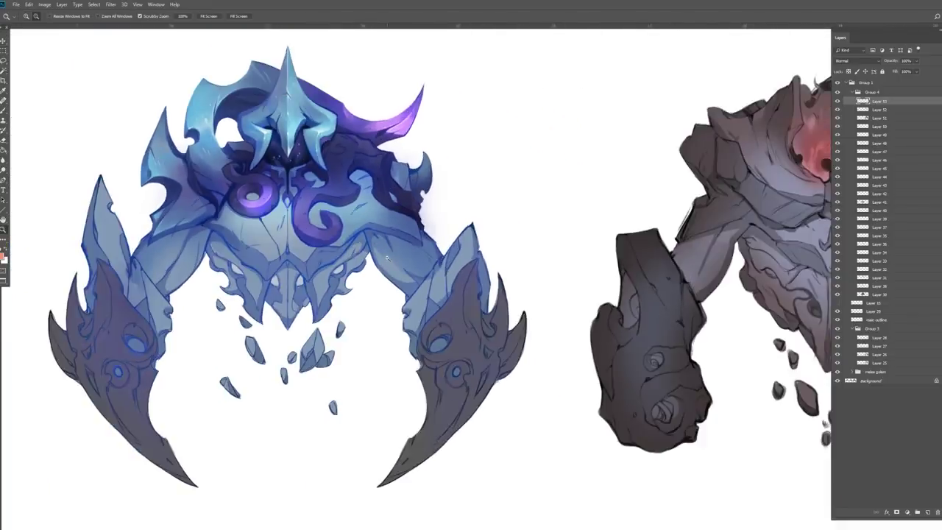
{"action": "scroll", "coordinate": [331, 211], "scroll_direction": "up", "scroll_amount": 4}
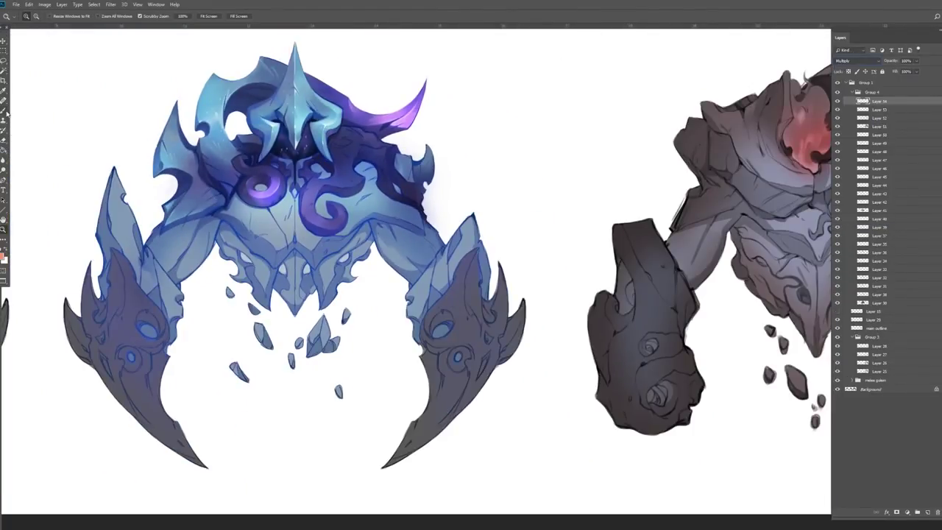
{"action": "left_click", "coordinate": [4, 256]}
{"action": "key", "text": "Return"}
{"action": "left_click_drag", "start_coordinate": [438, 332], "coordinate": [462, 348]}
{"action": "key", "text": "ctrl+z"}
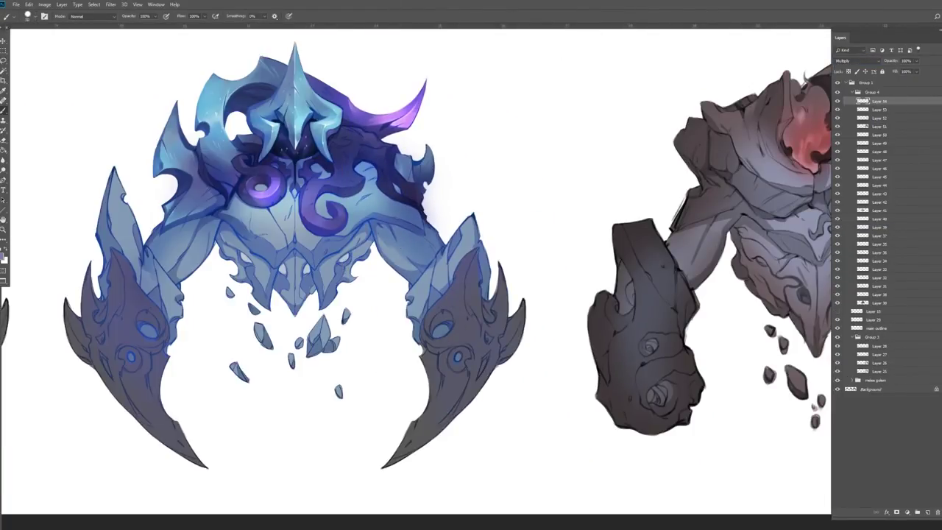
{"action": "mouse_move", "coordinate": [464, 266]}
{"action": "left_mouse_down"}
{"action": "mouse_move", "coordinate": [453, 331]}
{"action": "mouse_move", "coordinate": [456, 287]}
{"action": "mouse_move", "coordinate": [425, 328]}
{"action": "mouse_move", "coordinate": [457, 316]}
{"action": "mouse_move", "coordinate": [425, 335]}
{"action": "mouse_move", "coordinate": [475, 254]}
{"action": "mouse_move", "coordinate": [477, 317]}
{"action": "mouse_move", "coordinate": [495, 293]}
{"action": "left_mouse_up"}
{"action": "mouse_move", "coordinate": [433, 340]}
{"action": "left_mouse_down"}
{"action": "mouse_move", "coordinate": [451, 376]}
{"action": "mouse_move", "coordinate": [476, 336]}
{"action": "mouse_move", "coordinate": [489, 360]}
{"action": "mouse_move", "coordinate": [435, 392]}
{"action": "mouse_move", "coordinate": [405, 446]}
{"action": "left_mouse_up"}
{"action": "left_click_drag", "start_coordinate": [445, 423], "coordinate": [465, 404]}
{"action": "left_click_drag", "start_coordinate": [416, 445], "coordinate": [388, 464]}
{"action": "mouse_move", "coordinate": [482, 322]}
{"action": "left_mouse_down"}
{"action": "mouse_move", "coordinate": [508, 357]}
{"action": "mouse_move", "coordinate": [521, 303]}
{"action": "mouse_move", "coordinate": [498, 287]}
{"action": "left_mouse_up"}
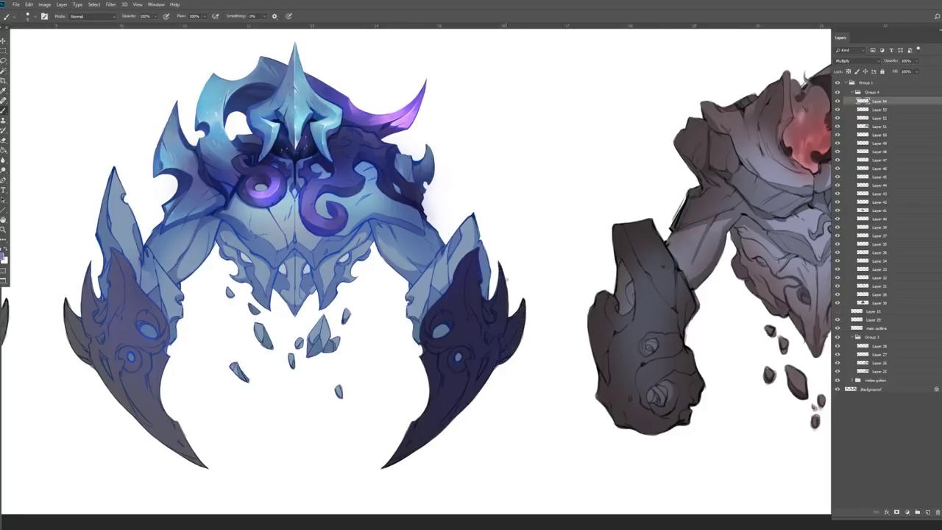
Duplicate the dark claw shading layer, flip it horizontally and place it over the opposite claw
{"action": "key", "text": "ctrl+j"}
{"action": "key", "text": "ctrl+t"}
{"action": "right_click", "coordinate": [486, 341]}
{"action": "left_click", "coordinate": [508, 437]}
{"action": "left_click_drag", "start_coordinate": [489, 221], "coordinate": [180, 217]}
{"action": "key", "text": "Return"}
{"action": "left_click", "coordinate": [3, 109]}
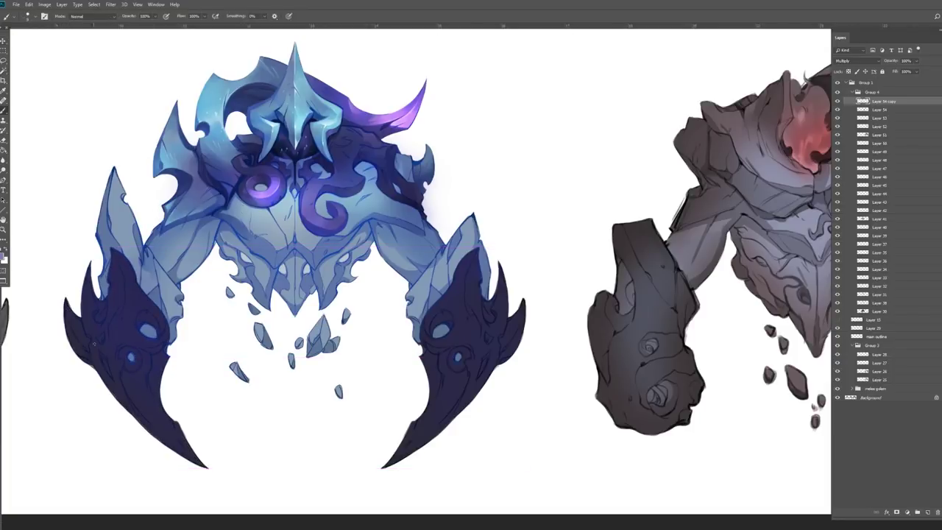
Brush a purple glow over the claw beneath the large shoulder spike on a Screen layer and erase it around the carved ornaments
{"action": "left_click", "coordinate": [4, 257]}
{"action": "left_click", "coordinate": [248, 328]}
{"action": "mouse_move", "coordinate": [139, 324]}
{"action": "left_mouse_down"}
{"action": "mouse_move", "coordinate": [162, 368]}
{"action": "mouse_move", "coordinate": [127, 340]}
{"action": "mouse_move", "coordinate": [111, 377]}
{"action": "left_mouse_up"}
{"action": "key", "text": "shift+alt+s"}
{"action": "key", "text": "e"}
{"action": "right_click", "coordinate": [138, 349]}
{"action": "key", "text": "Escape"}
{"action": "mouse_move", "coordinate": [139, 320]}
{"action": "left_mouse_down"}
{"action": "mouse_move", "coordinate": [155, 337]}
{"action": "mouse_move", "coordinate": [155, 406]}
{"action": "left_mouse_up"}
{"action": "left_click_drag", "start_coordinate": [85, 337], "coordinate": [89, 355]}
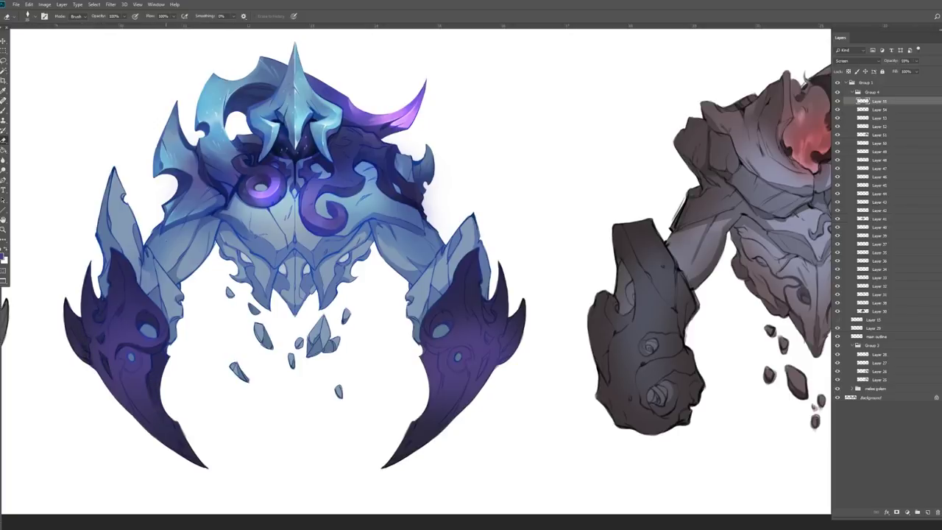
{"action": "mouse_move", "coordinate": [164, 312]}
{"action": "left_mouse_down"}
{"action": "mouse_move", "coordinate": [134, 359]}
{"action": "mouse_move", "coordinate": [150, 365]}
{"action": "left_mouse_up"}
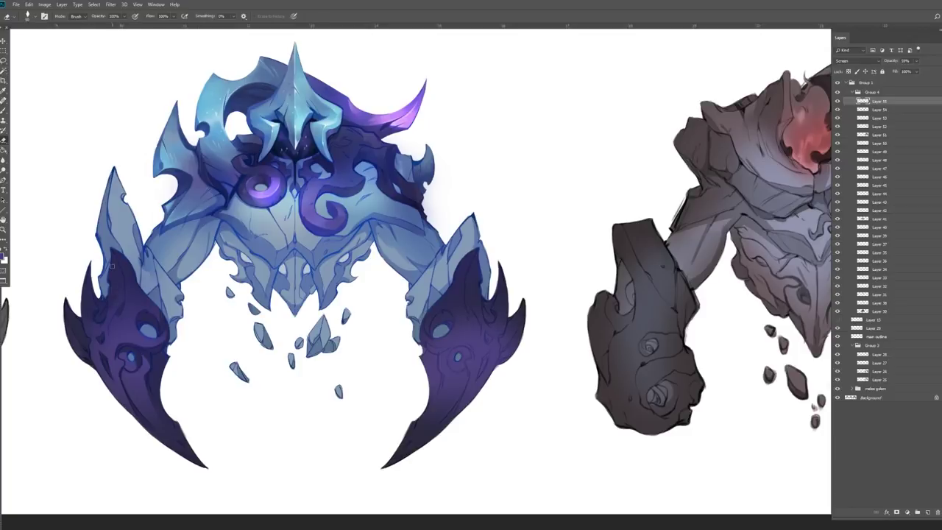
Select the glowing claw beneath the large shoulder spike with a rectangular marquee
{"action": "key", "text": "m"}
{"action": "left_click_drag", "start_coordinate": [63, 246], "coordinate": [200, 463]}
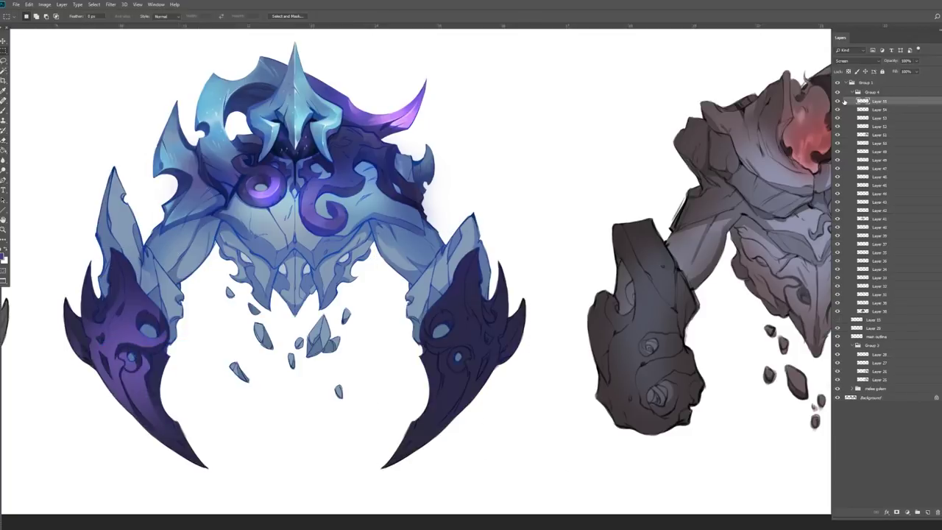